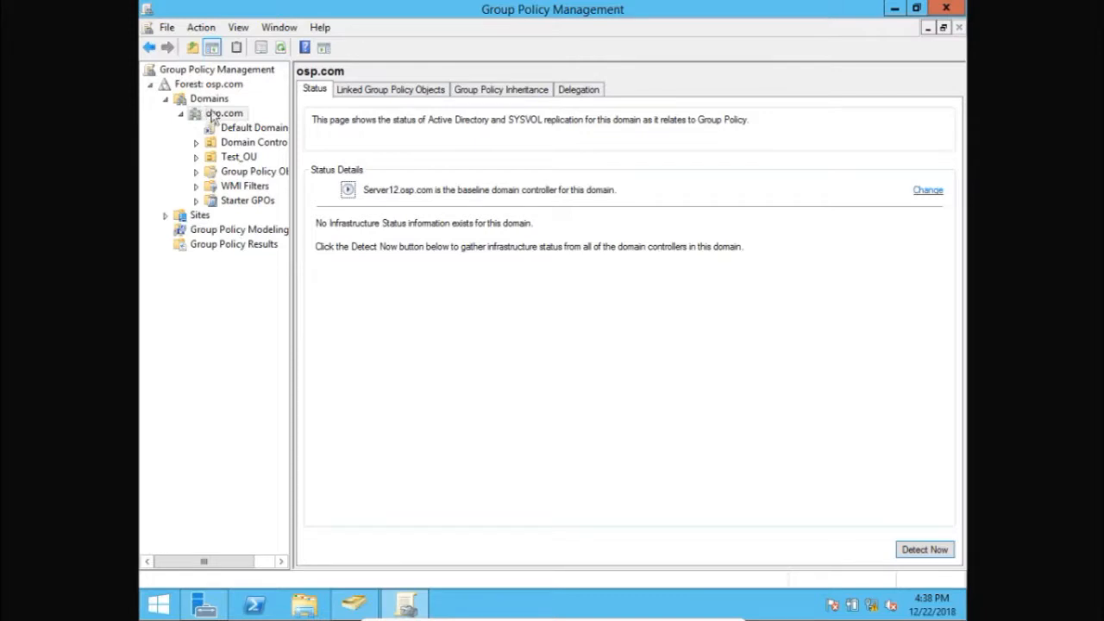
right_click(207, 116)
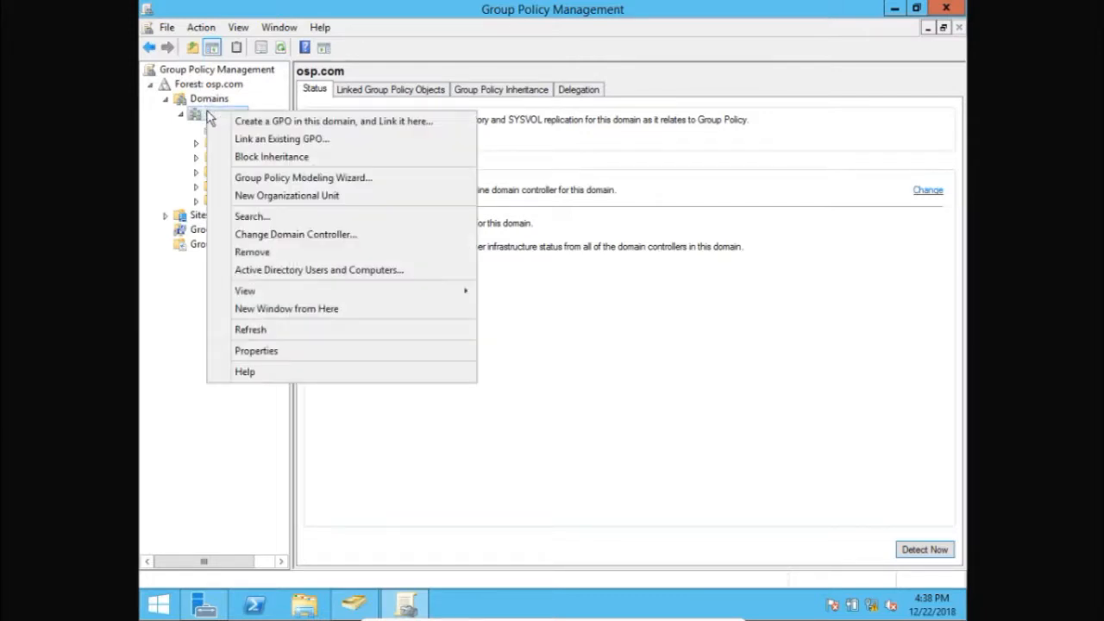
click(276, 121)
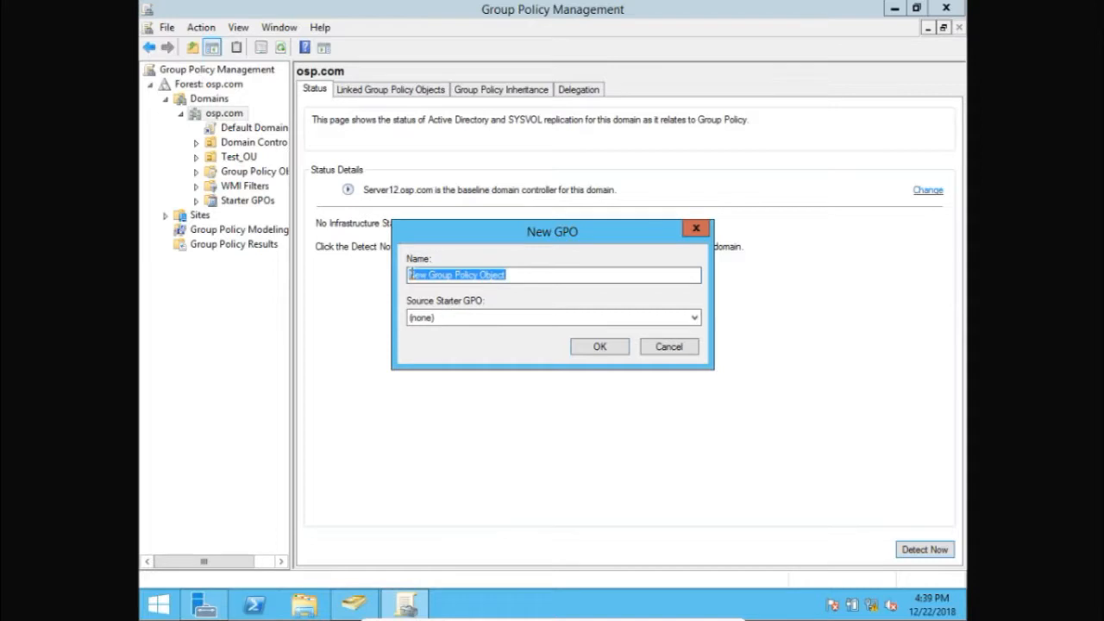
click(661, 348)
Open the Test GPO FOR CLASS policy from the Group Policy Objects of osp.com for editing
click(239, 158)
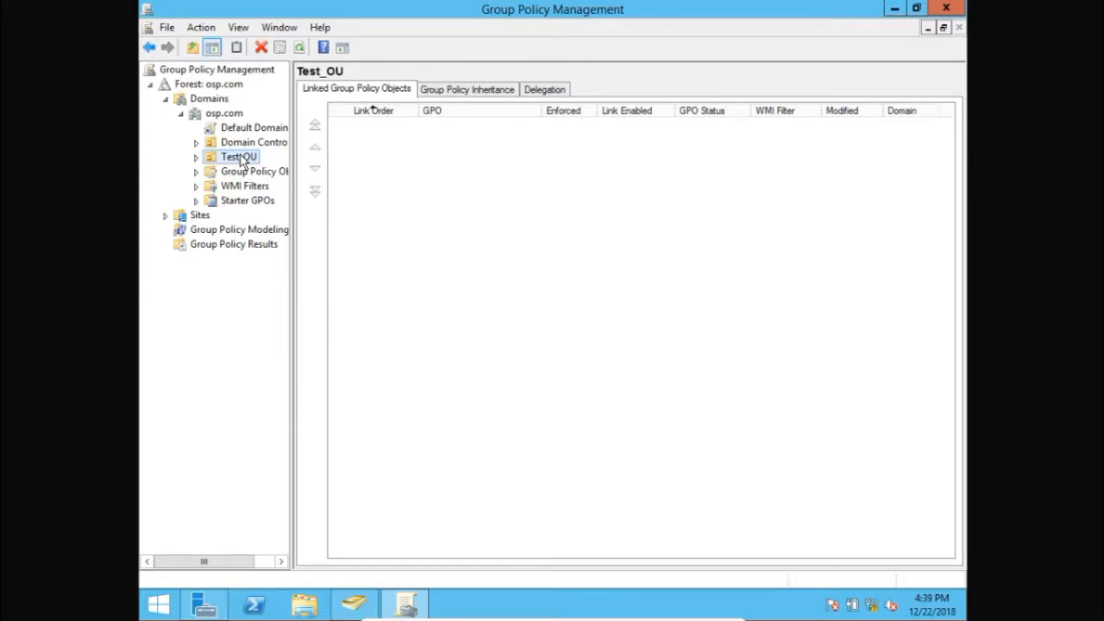
click(243, 173)
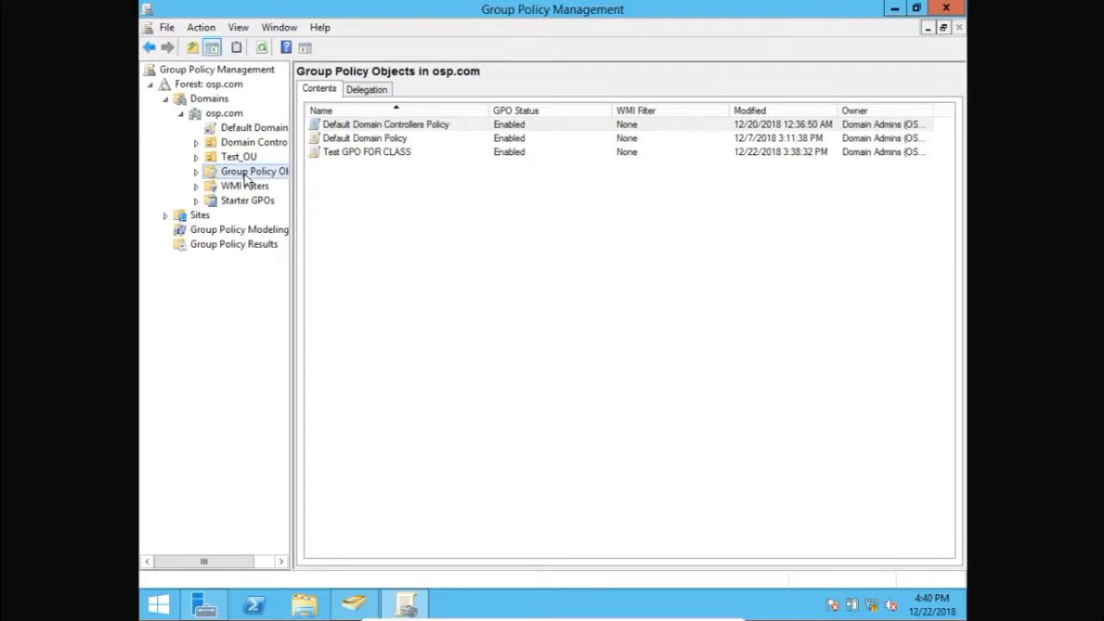
click(341, 154)
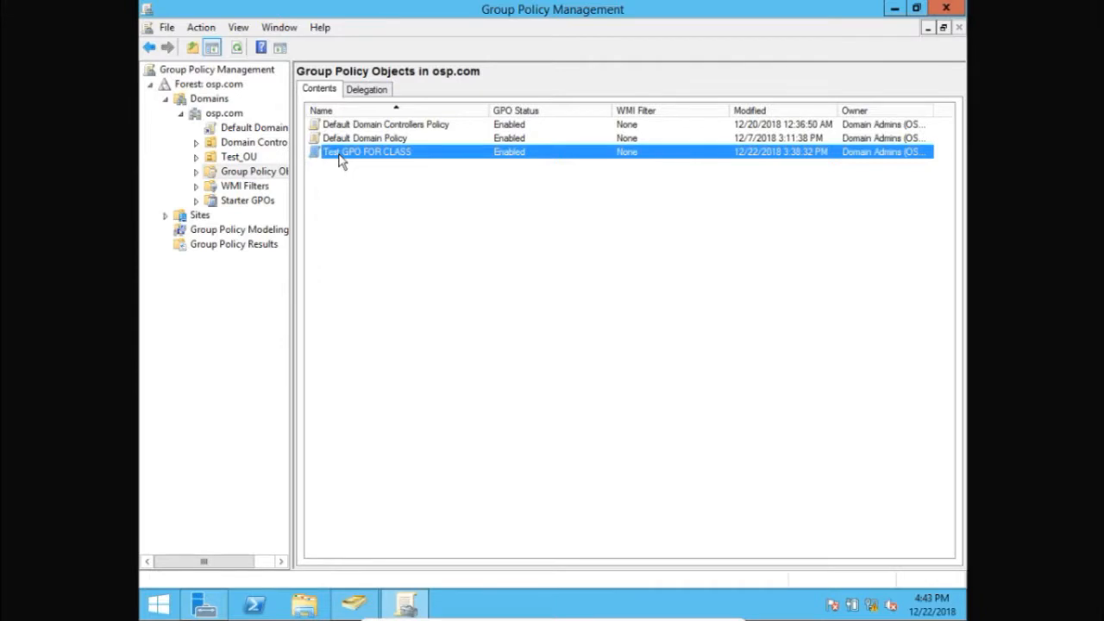
right_click(341, 159)
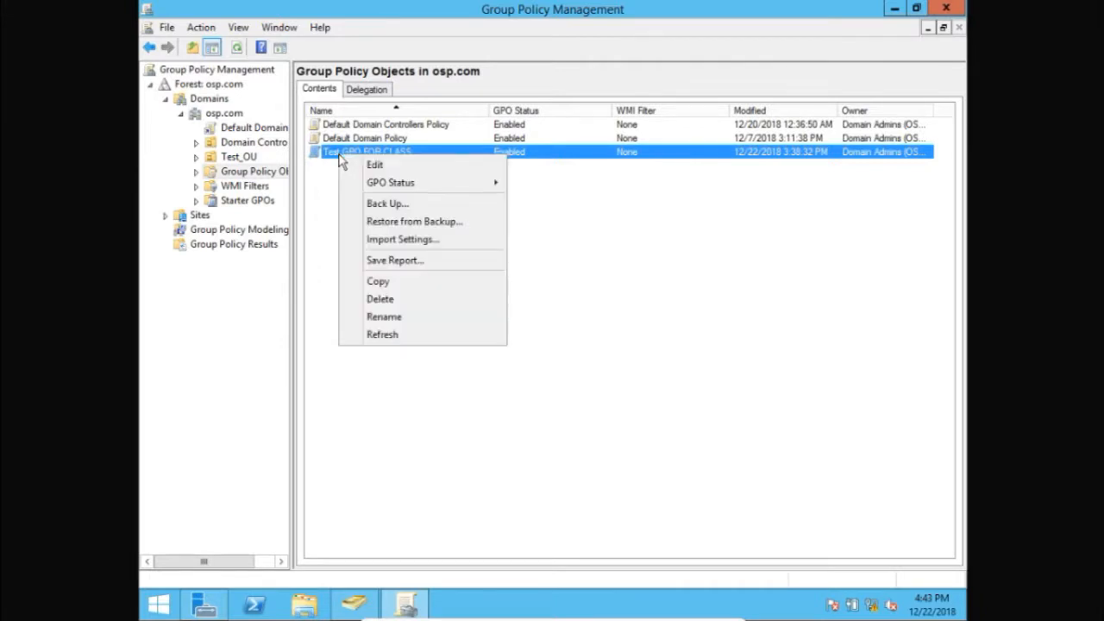
click(372, 165)
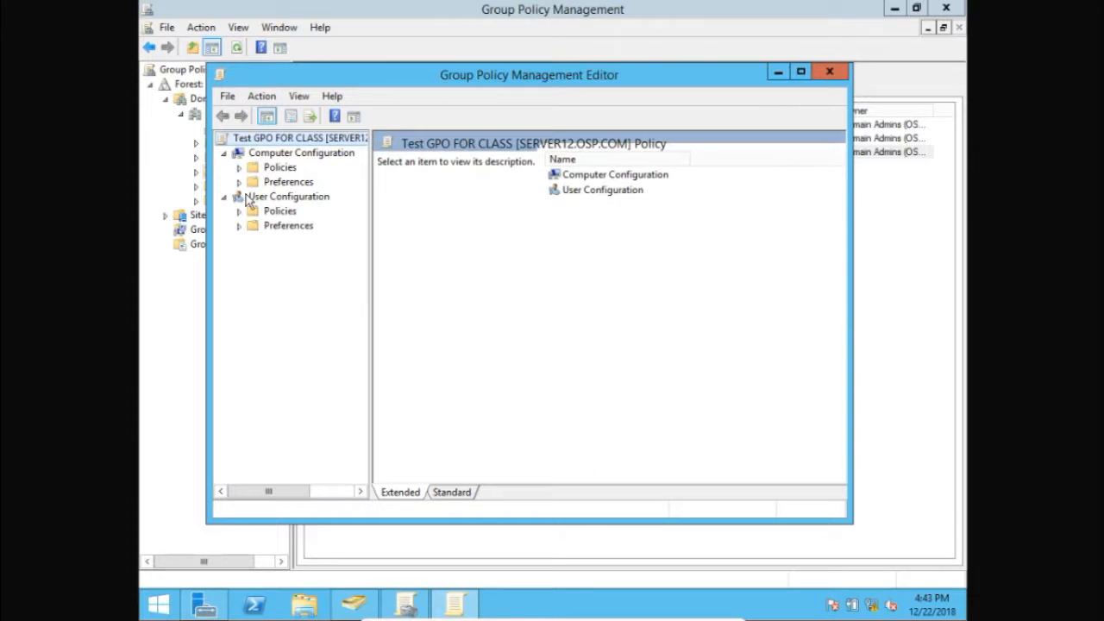
Show All Settings of the Administrative Templates under User Configuration policies and maximize the policy editor
click(259, 199)
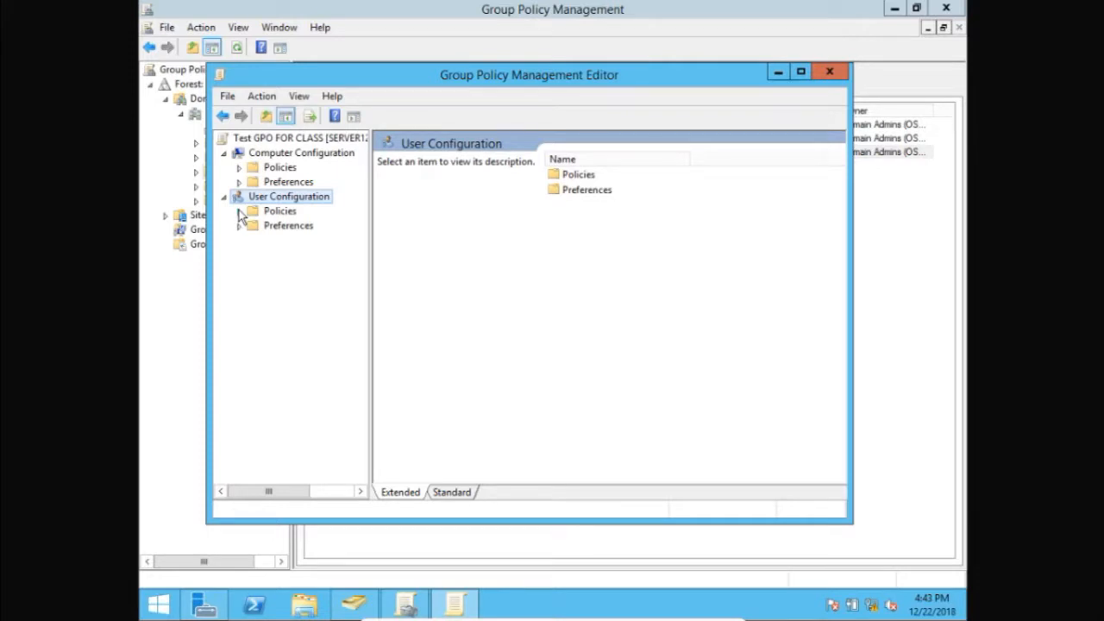
click(239, 211)
click(239, 269)
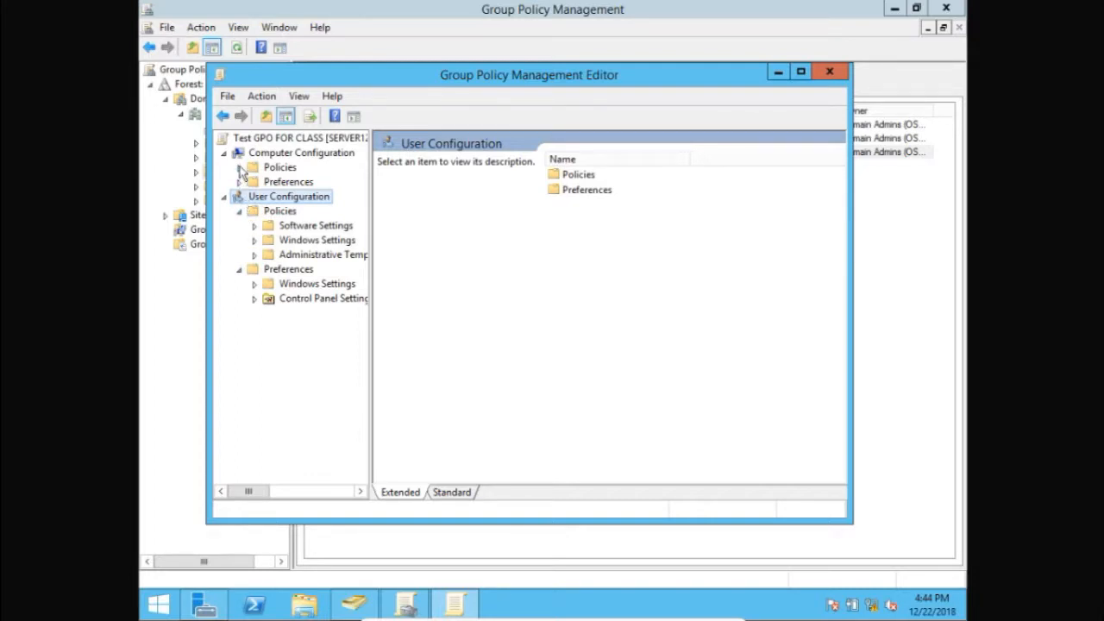
click(254, 255)
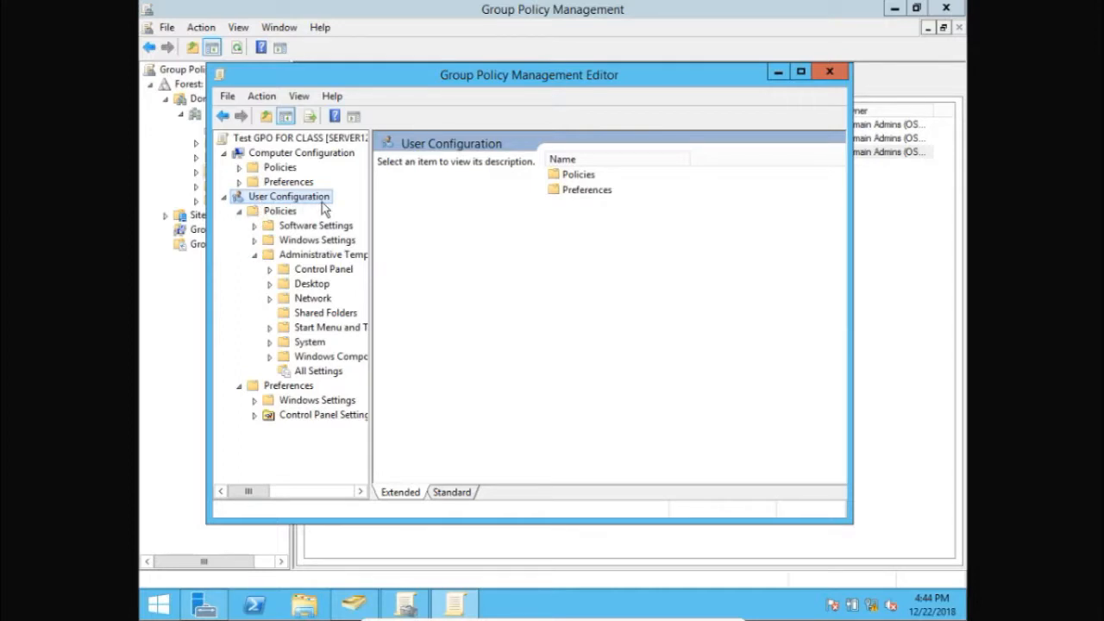
click(318, 375)
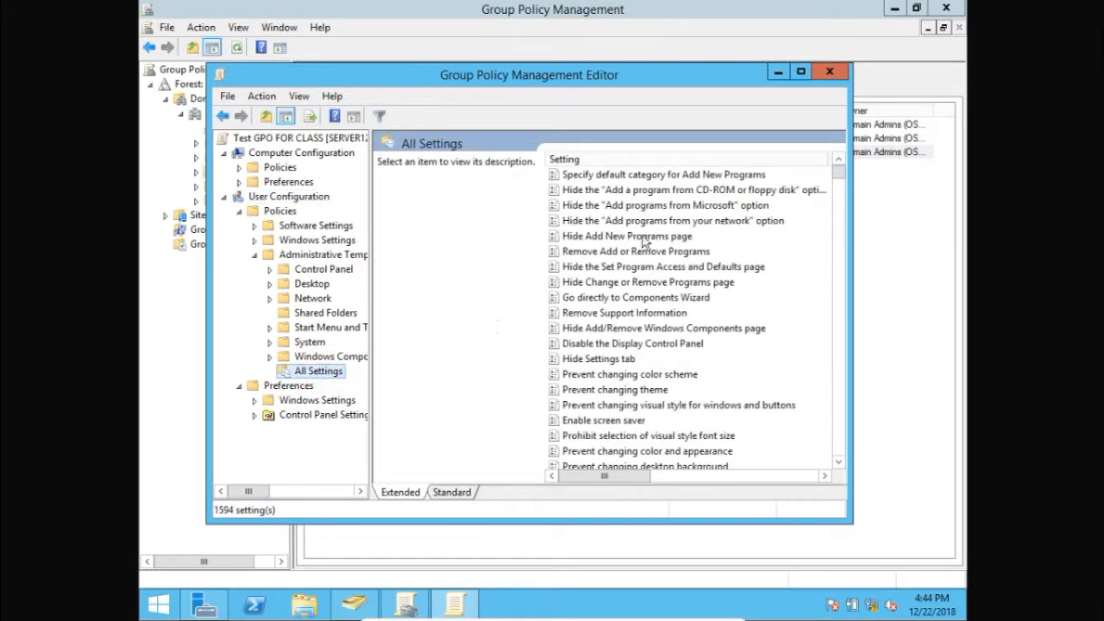
click(801, 73)
Look through the list of available user policy settings in All Settings
click(680, 291)
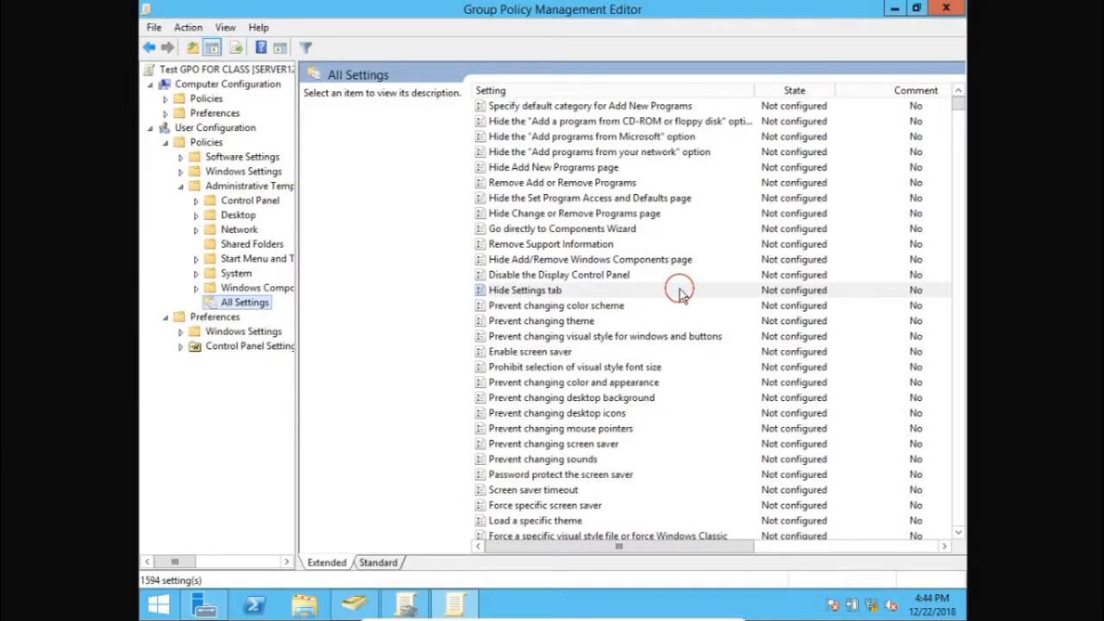
scroll(679, 291, down, 20)
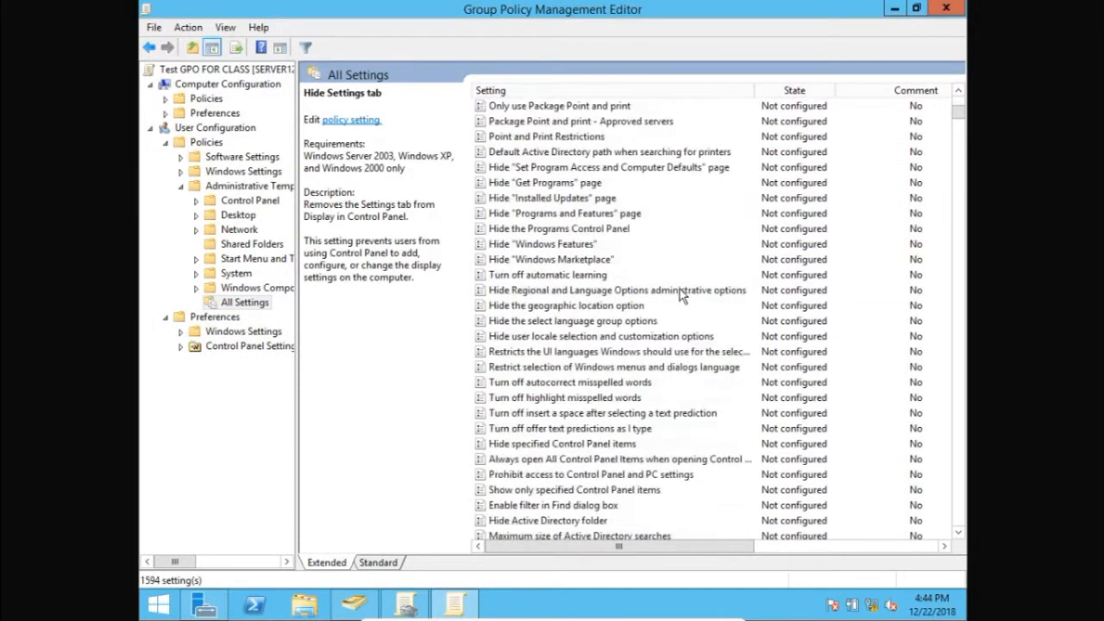
scroll(680, 292, down, 2)
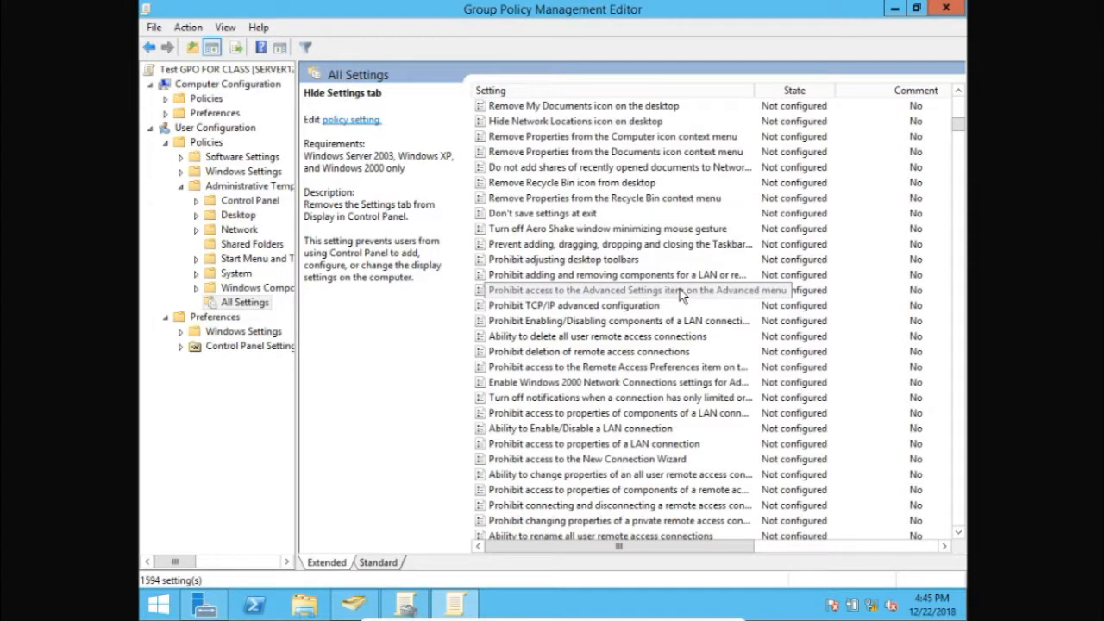
scroll(663, 249, down, 20)
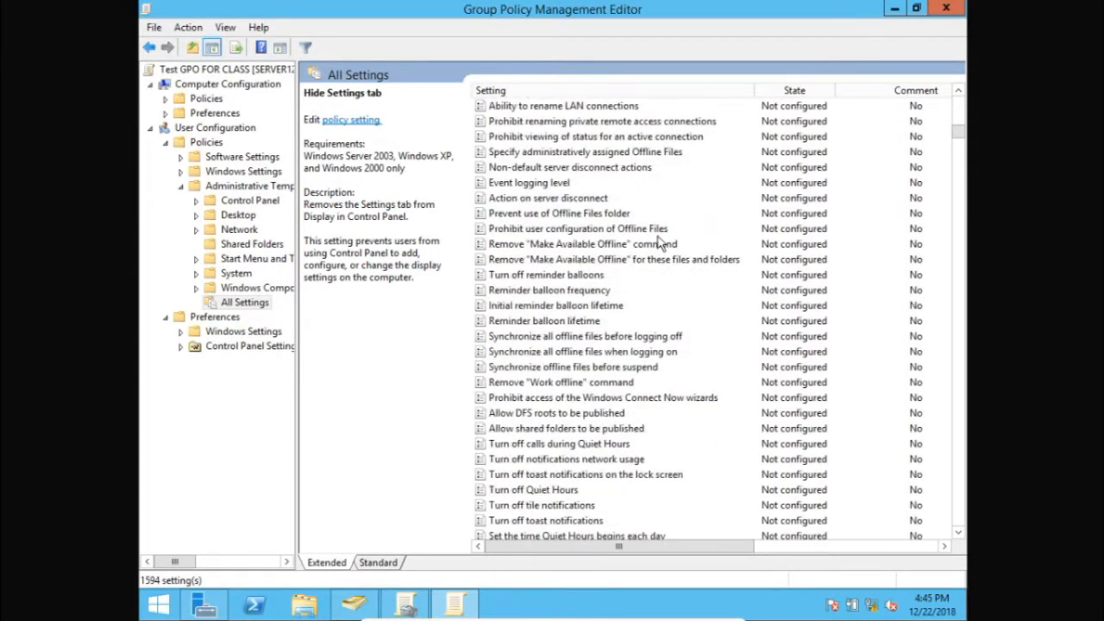
scroll(658, 243, down, 15)
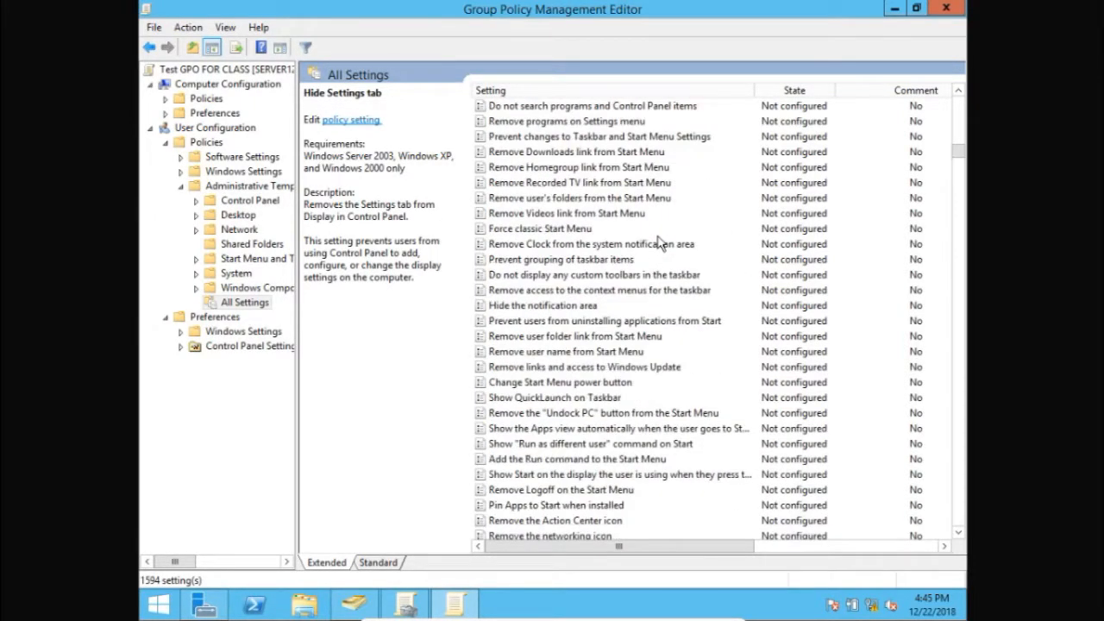
scroll(658, 243, down, 8)
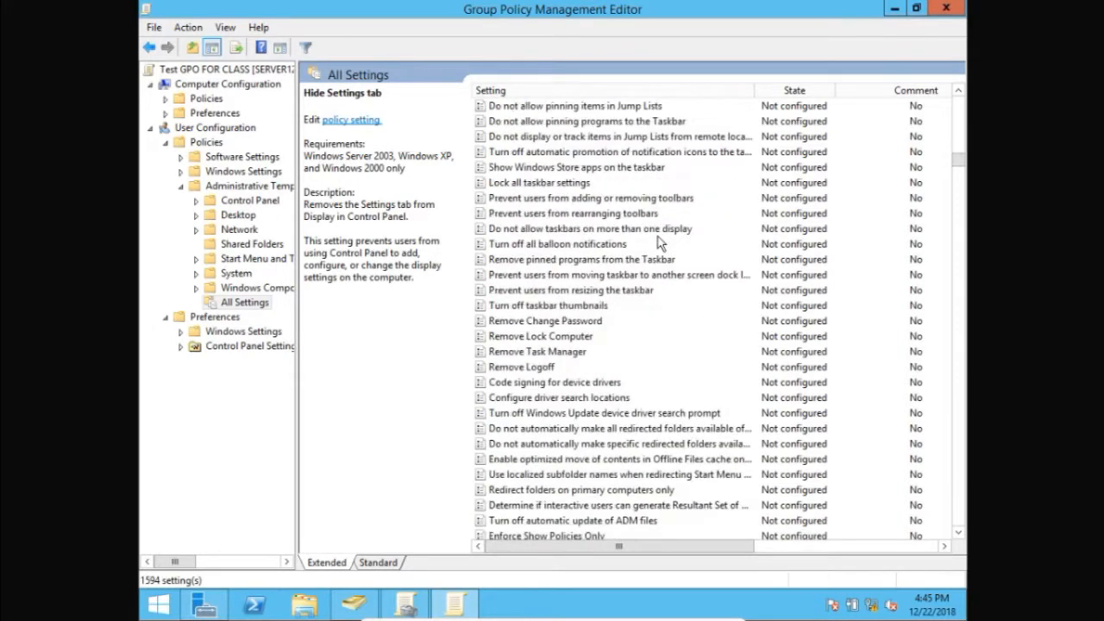
scroll(658, 243, up, 15)
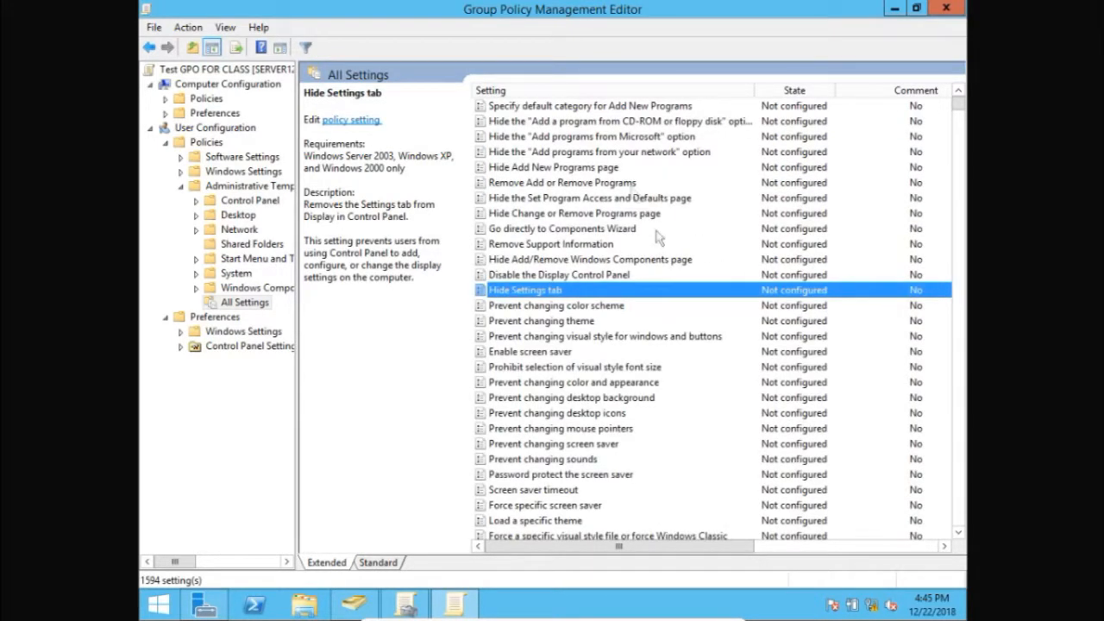
Sort the policy settings alphabetically by name and select Remove Task Manager
click(578, 90)
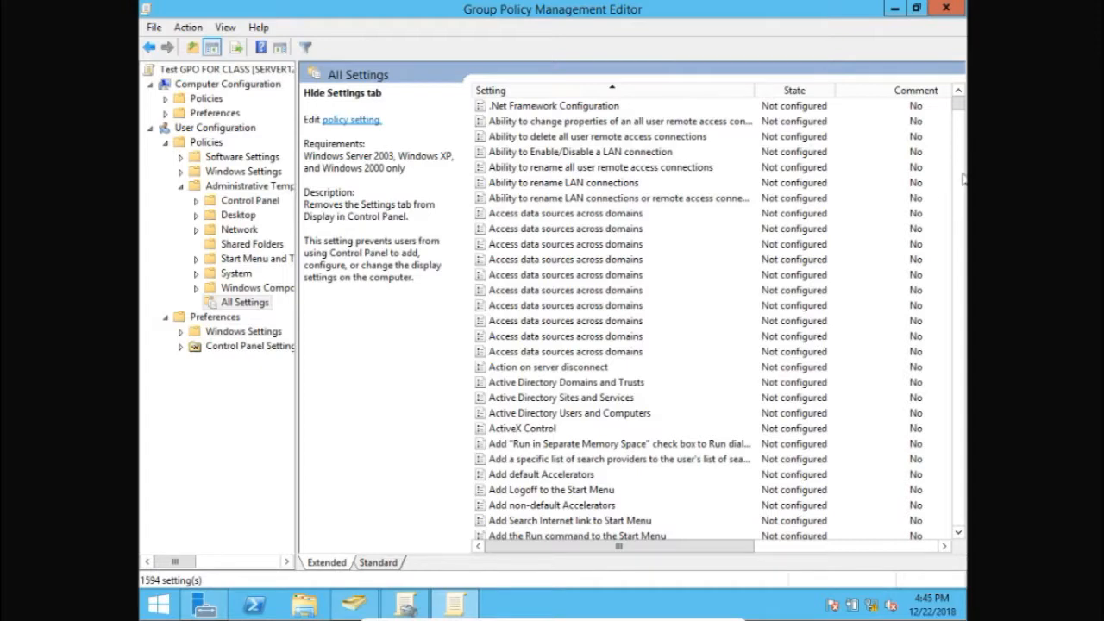
drag(960, 103, 957, 386)
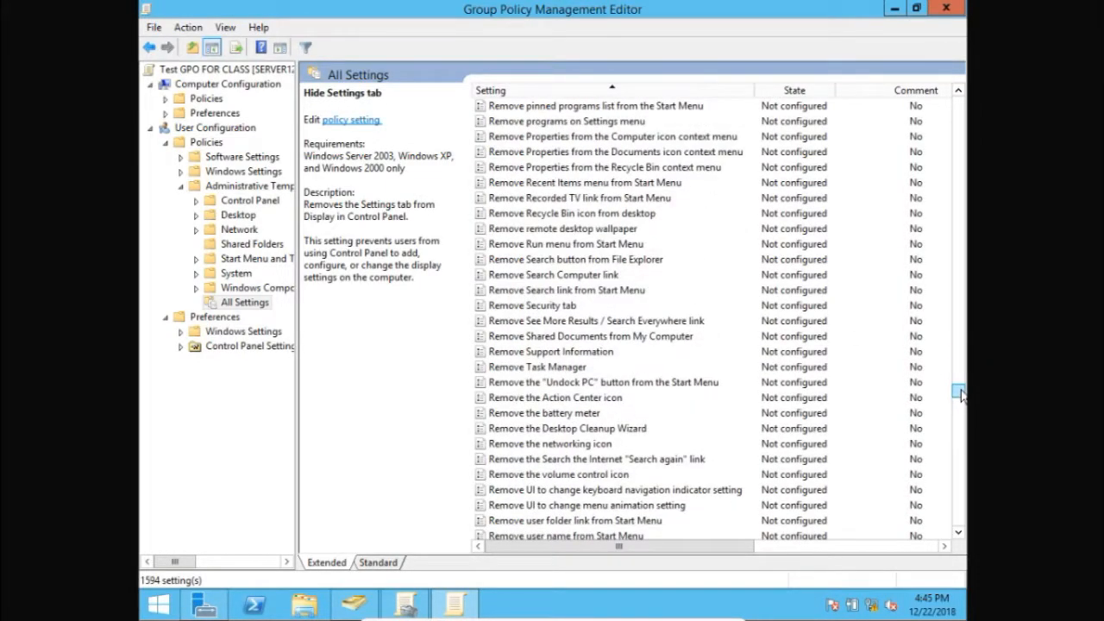
click(590, 170)
scroll(590, 177, up, 1)
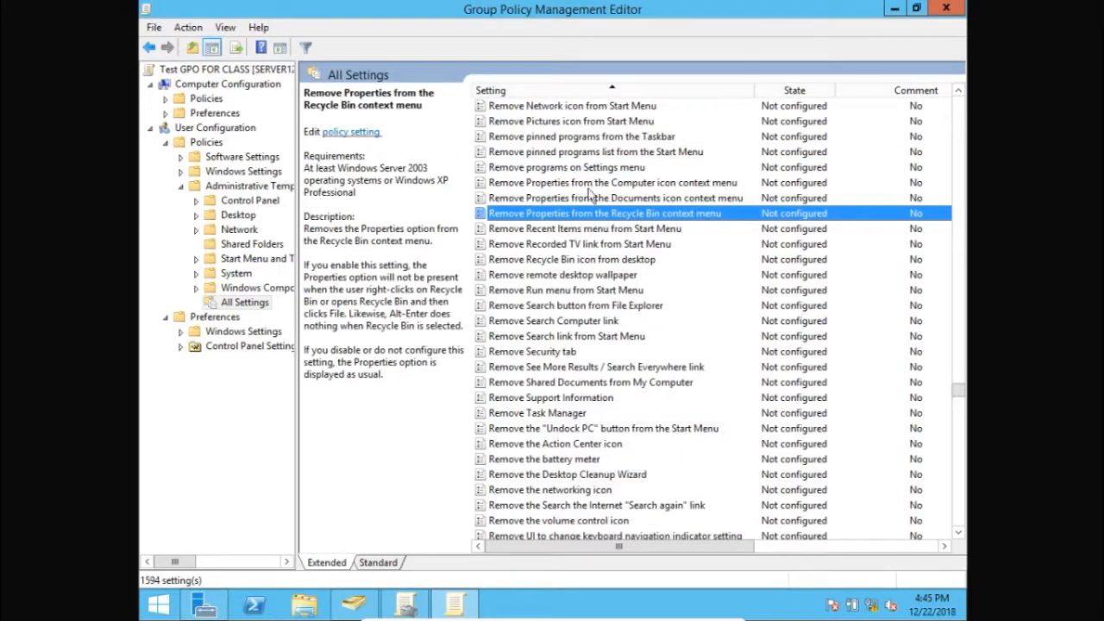
click(565, 415)
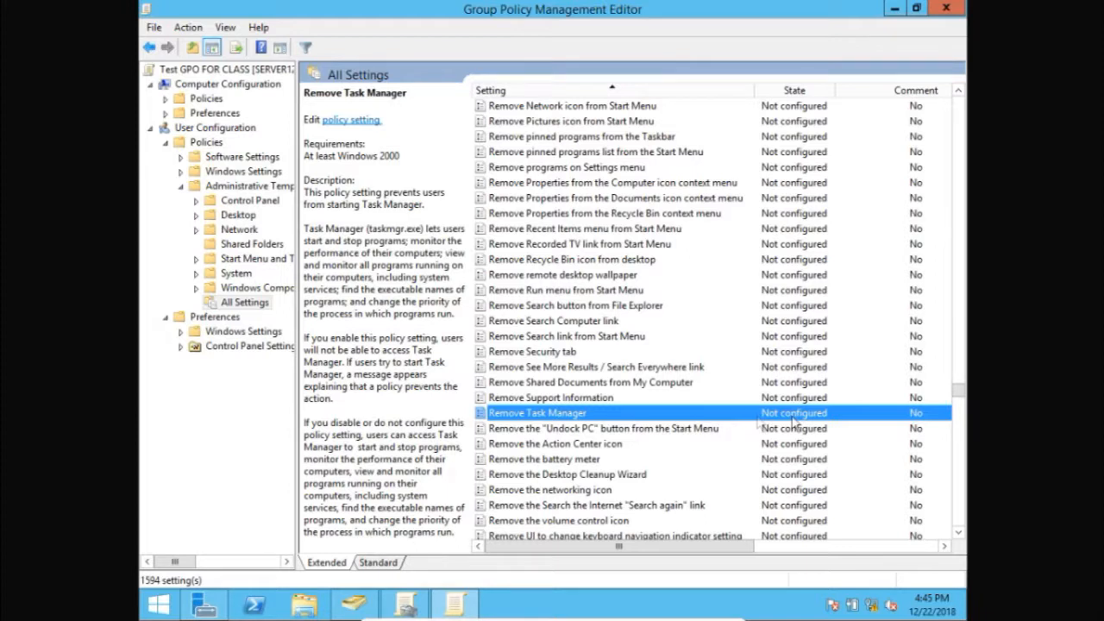
Set the Remove Task Manager policy to Enabled, apply it and close the policy editor
double_click(532, 417)
click(724, 49)
right_click(514, 420)
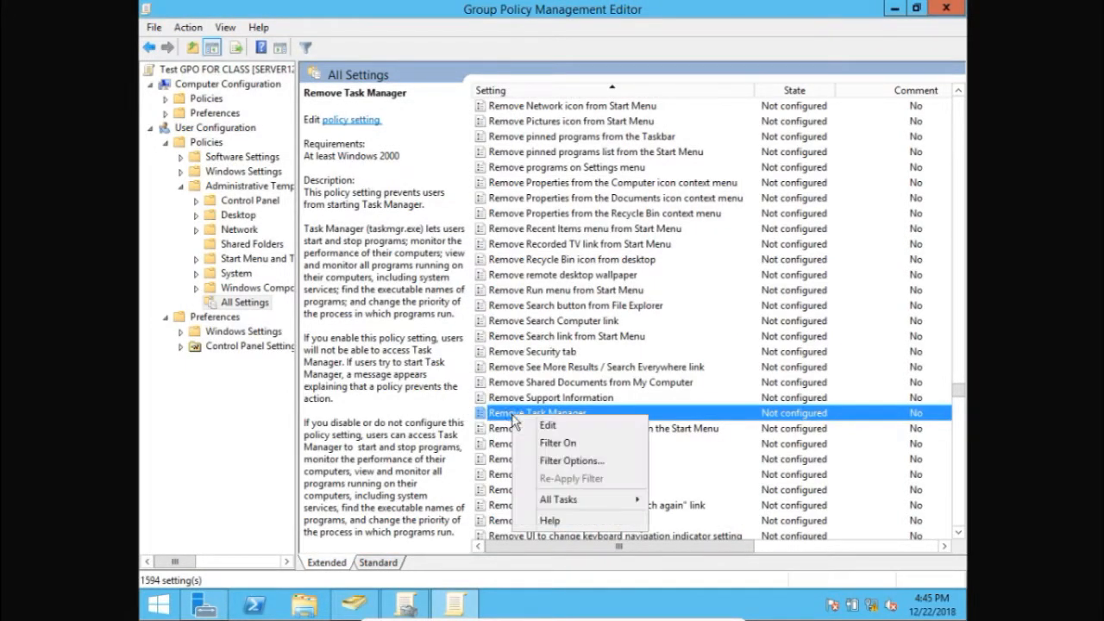
click(547, 426)
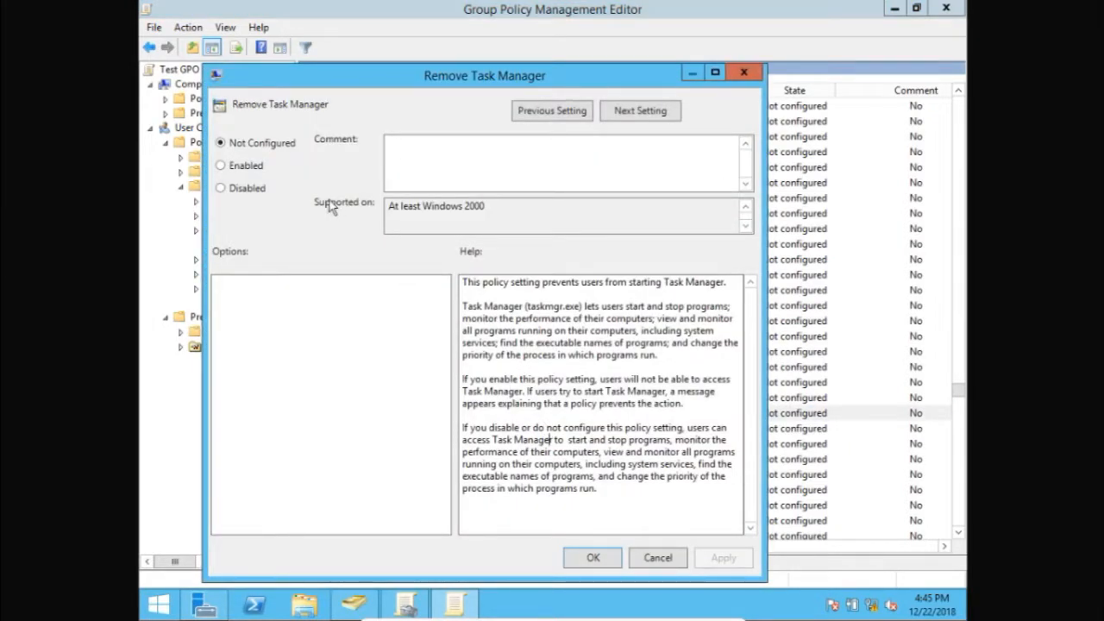
click(247, 167)
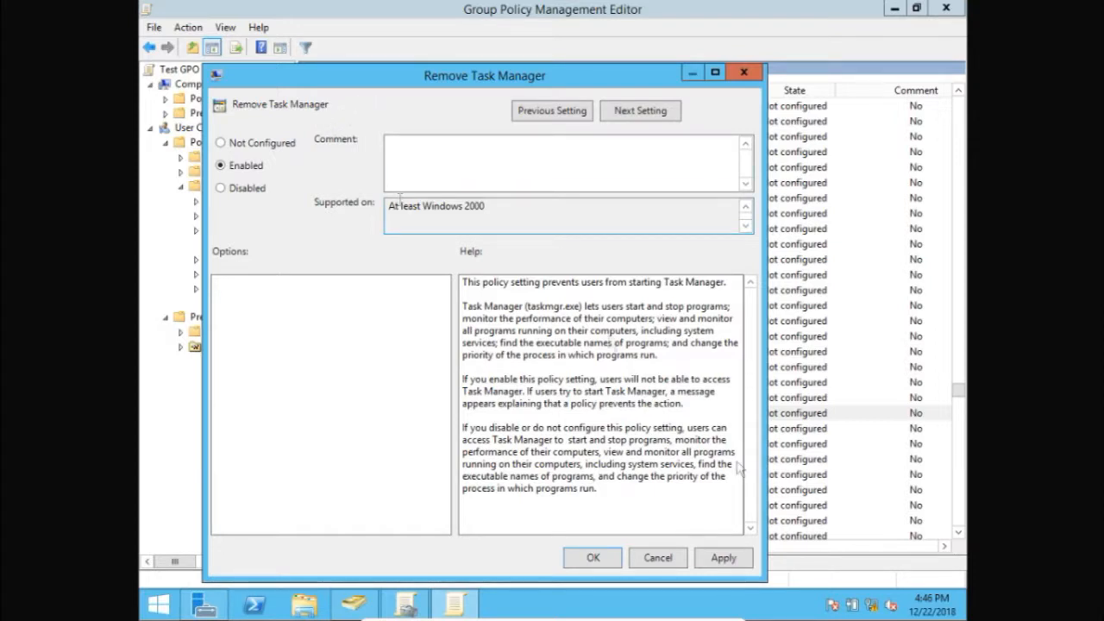
click(729, 558)
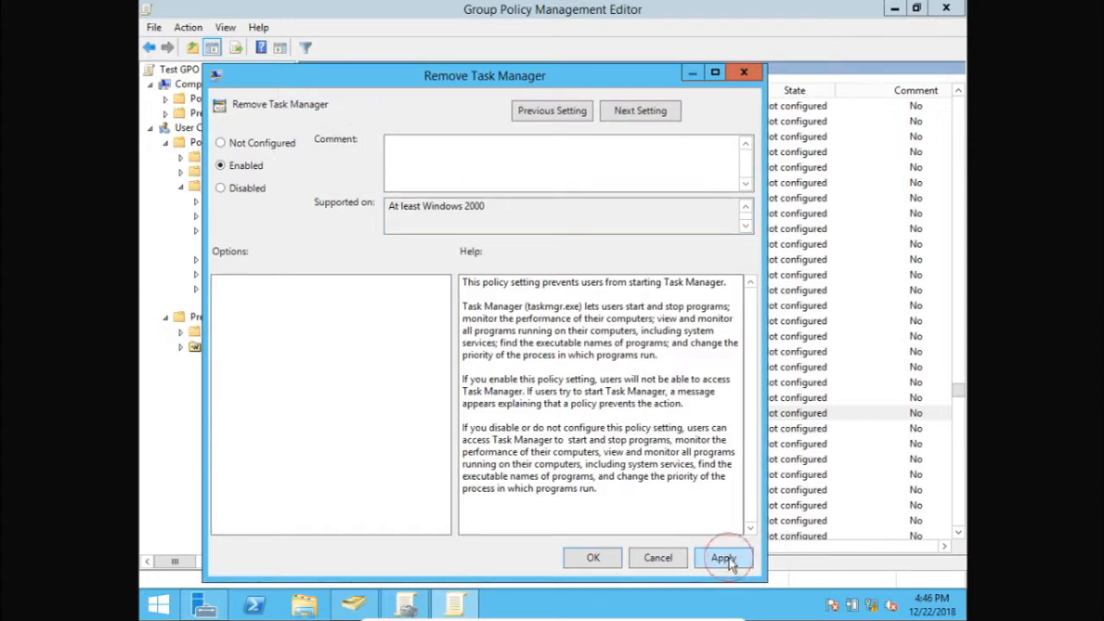
click(590, 558)
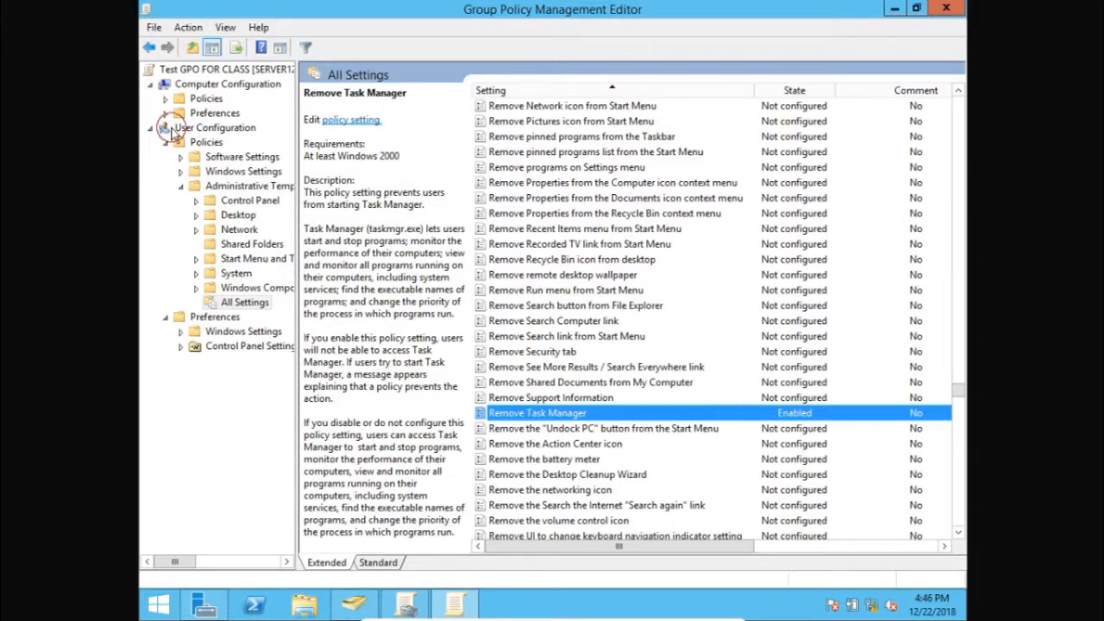
click(163, 127)
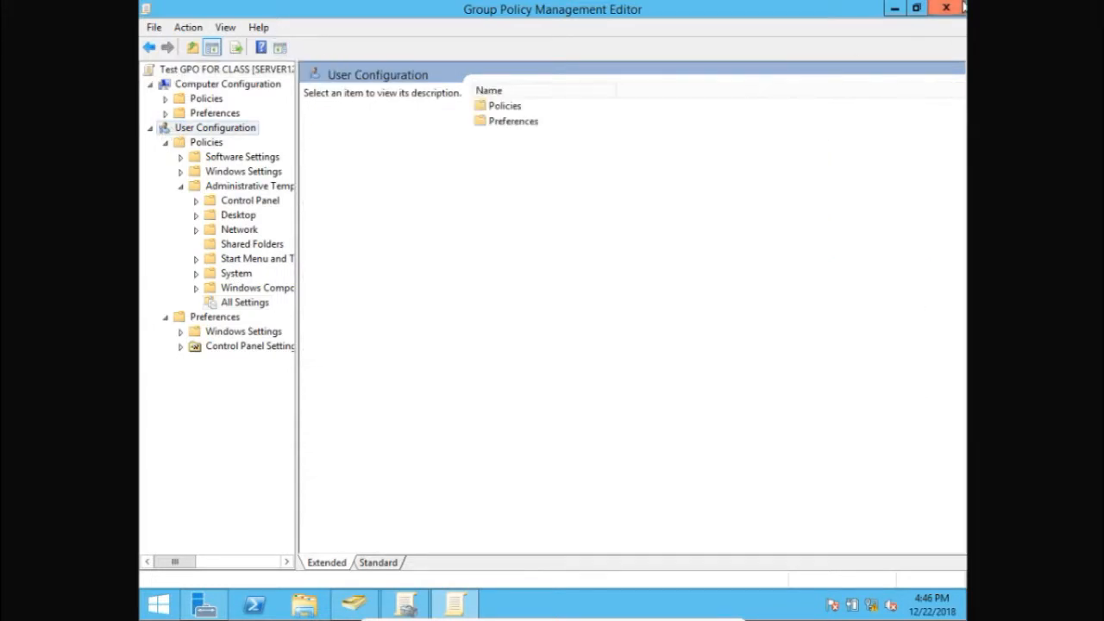
click(961, 8)
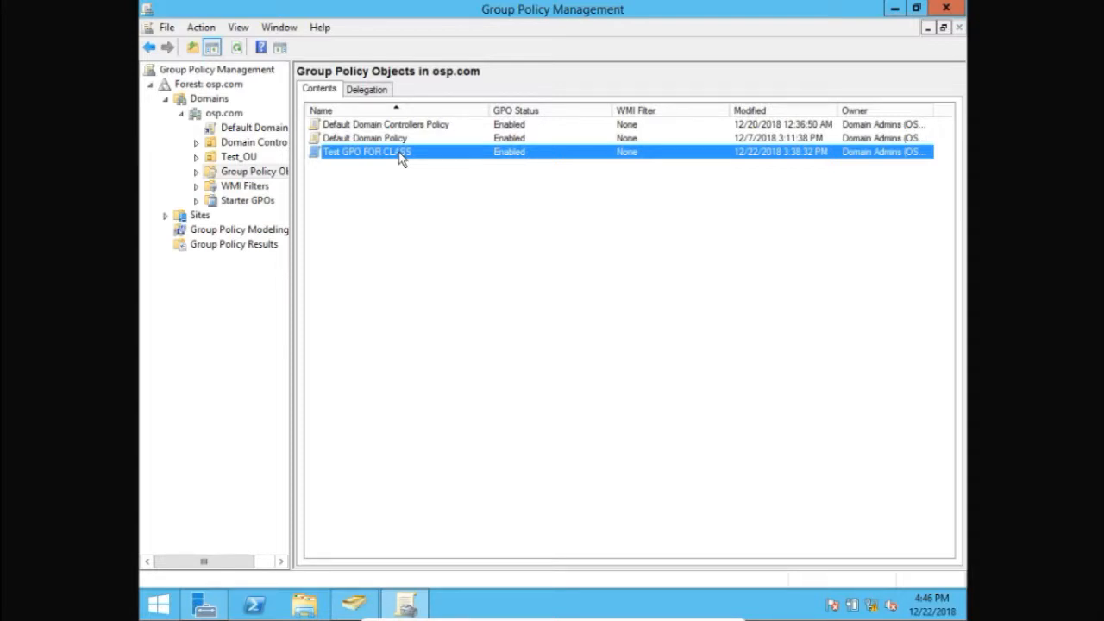
Link the existing Test GPO FOR CLASS to the Test_OU organizational unit
click(243, 155)
click(216, 158)
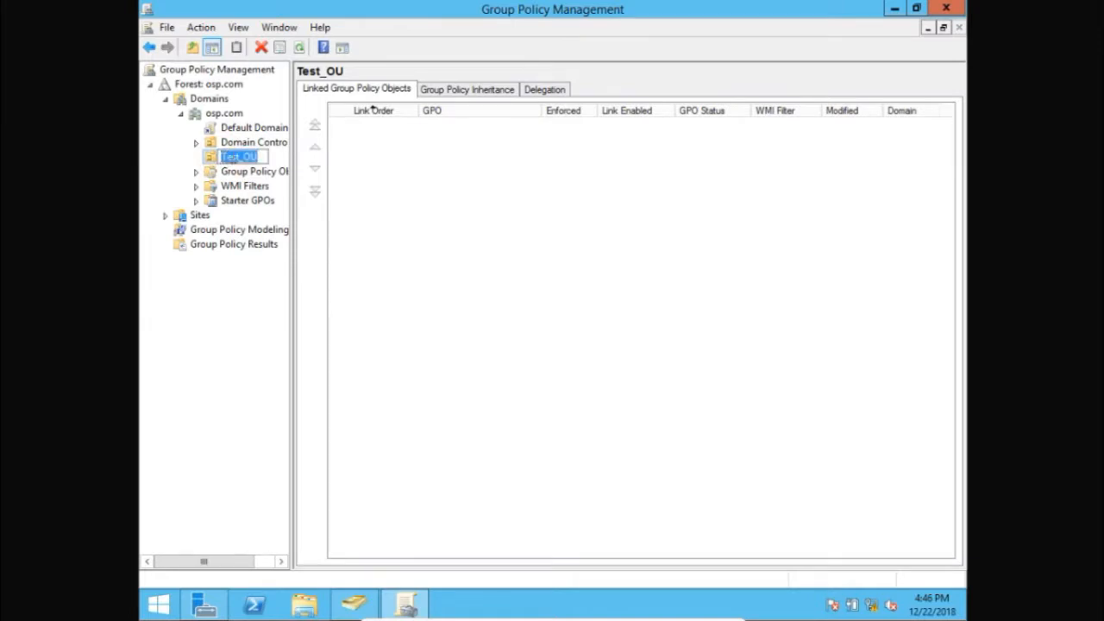
click(277, 160)
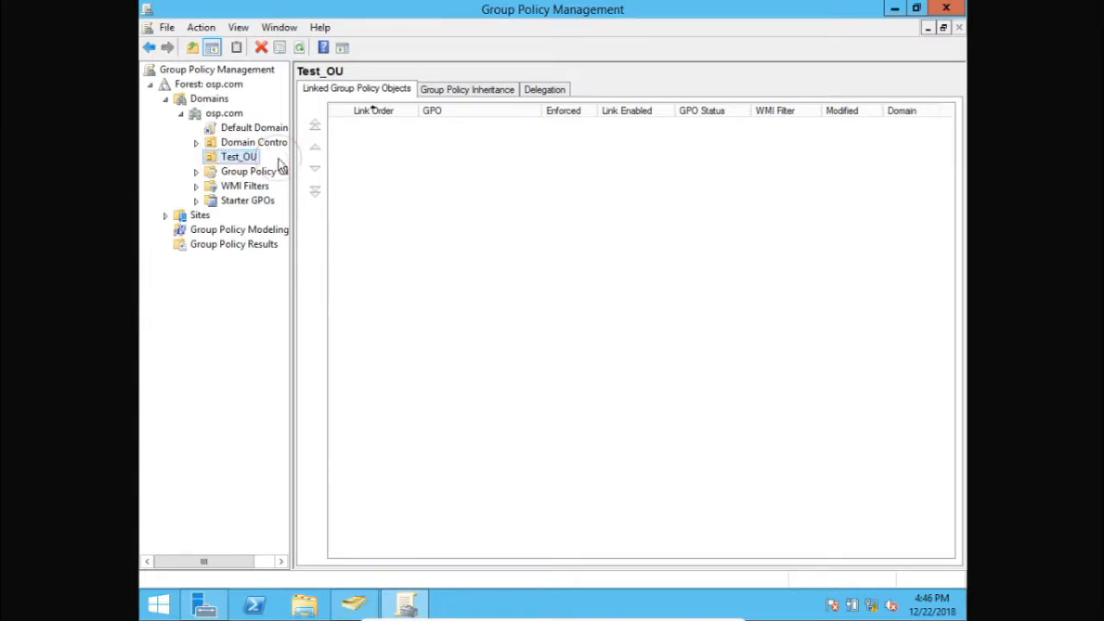
right_click(227, 160)
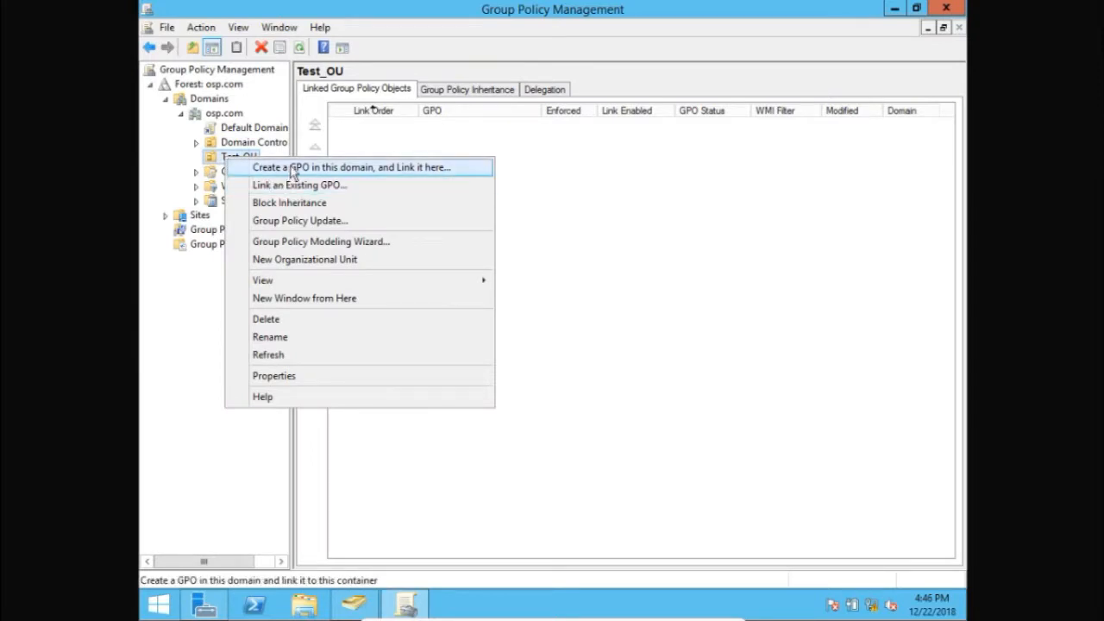
click(351, 188)
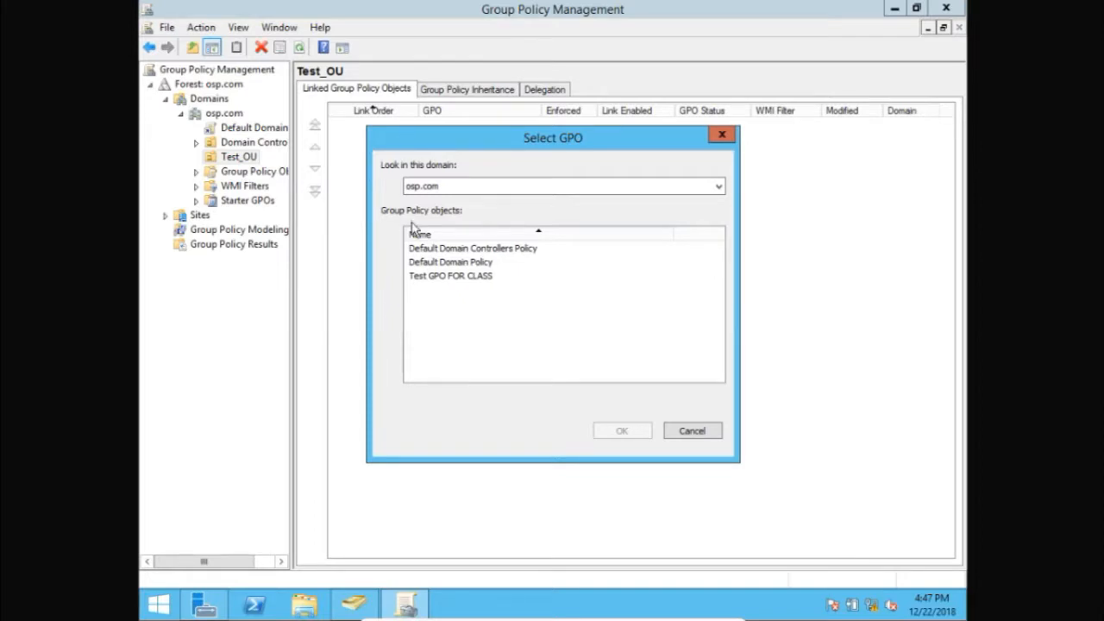
click(462, 280)
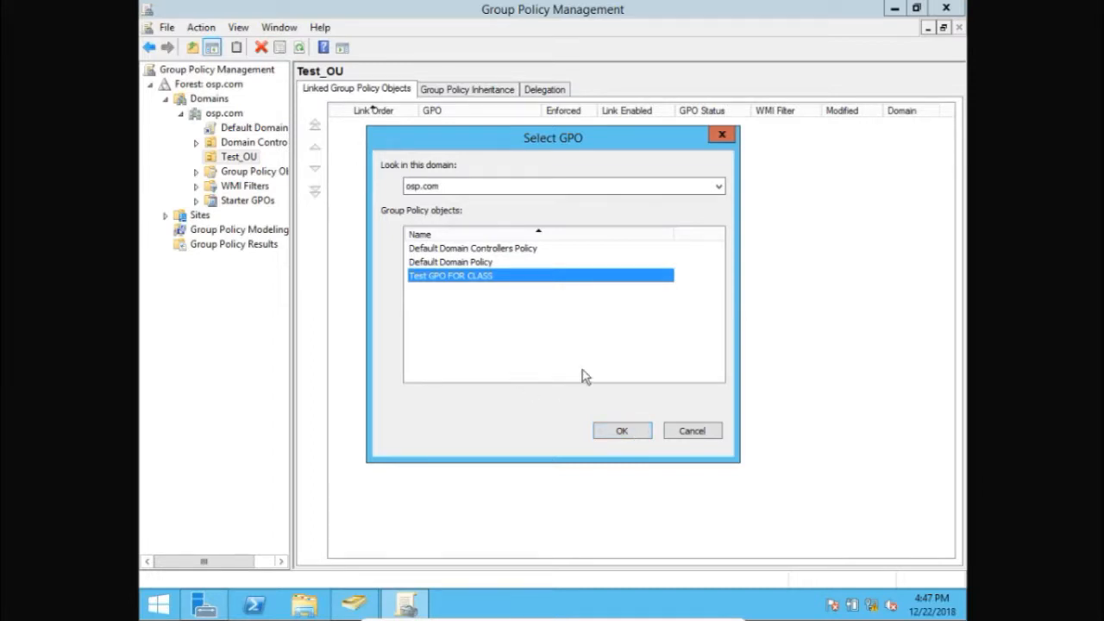
click(625, 430)
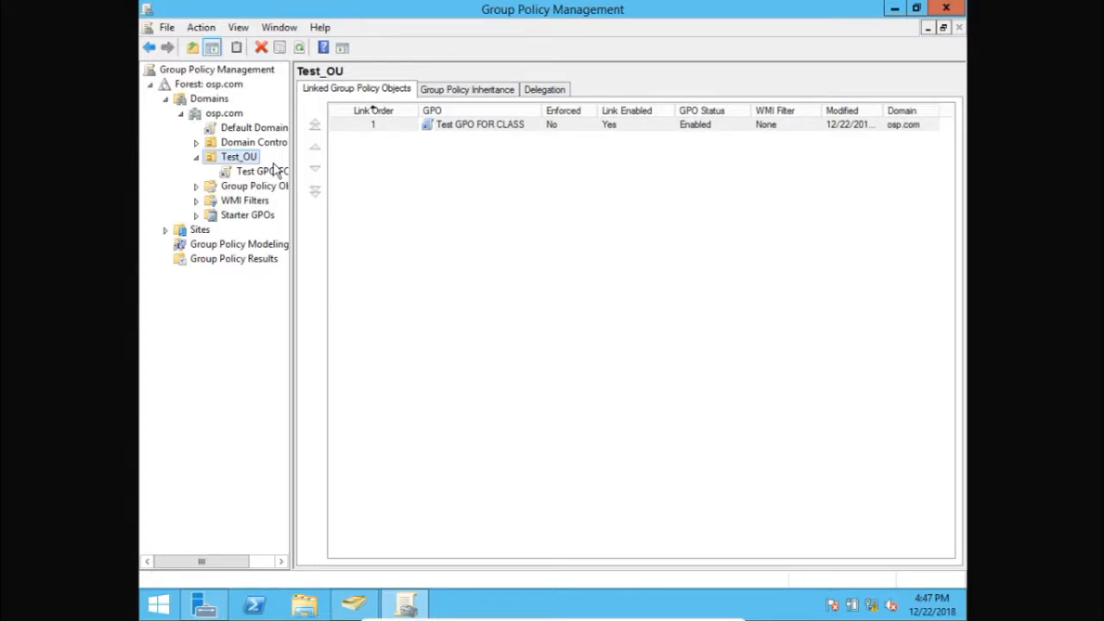
Minimize the server virtual machine to return to the host desktop
mouse_move(673, 616)
click(696, 613)
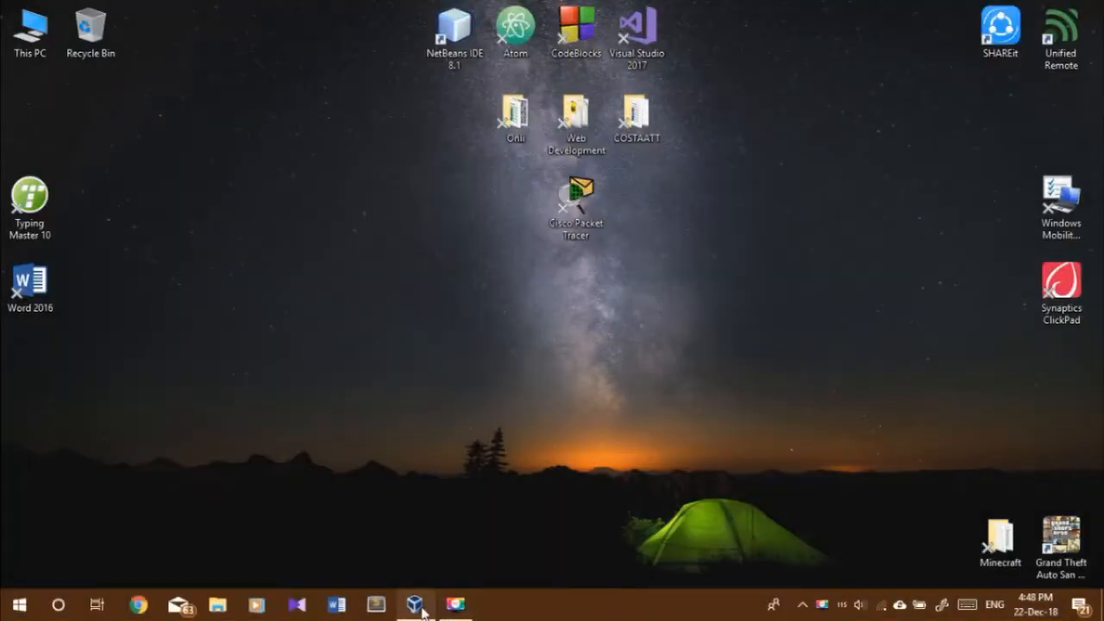
Switch to the server virtual machine and compare Test_OU in Active Directory Users and Computers with its linked policy in Group Policy Management
click(415, 604)
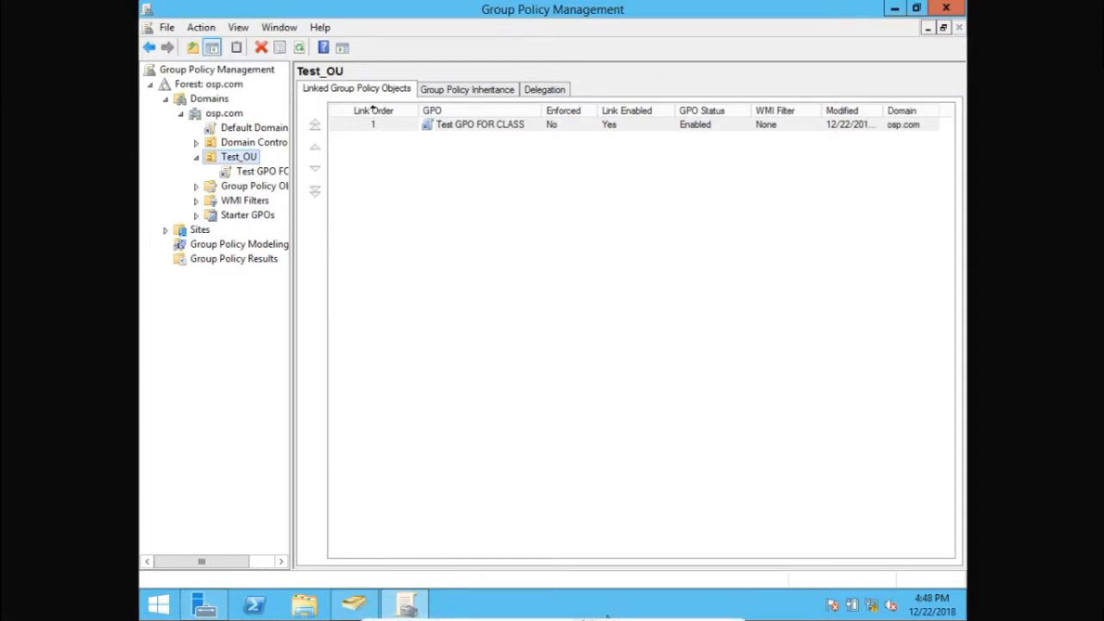
click(584, 612)
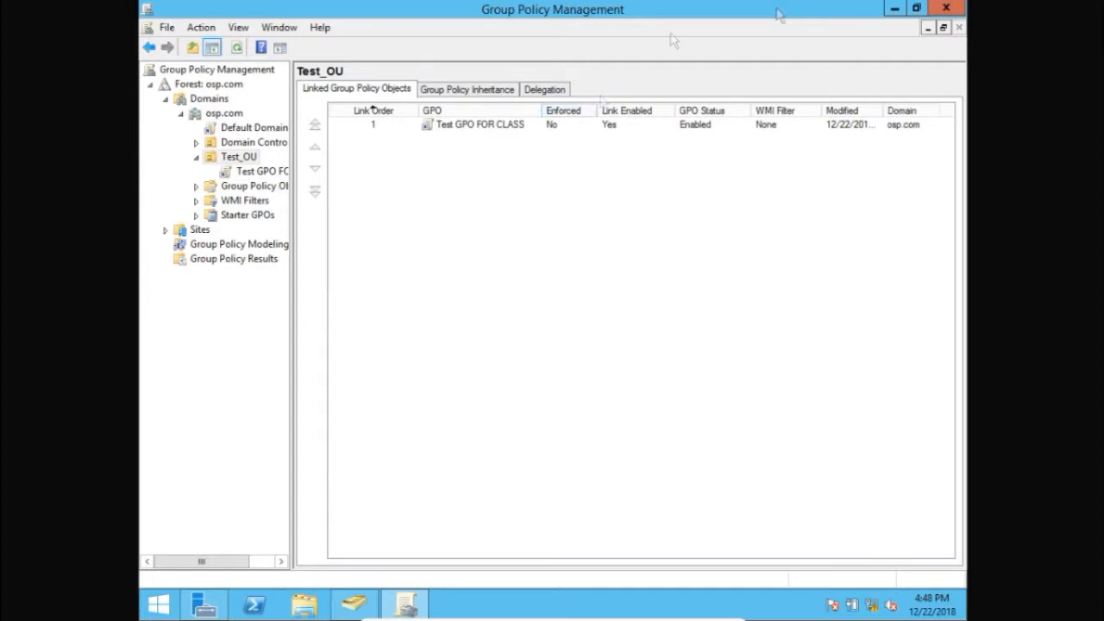
click(892, 10)
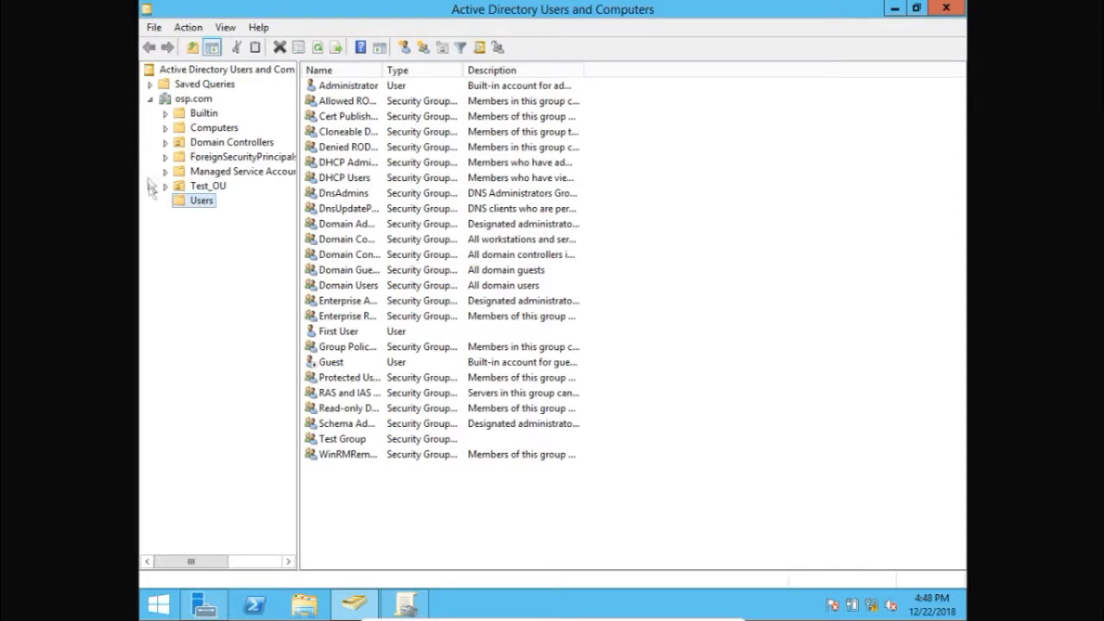
click(193, 187)
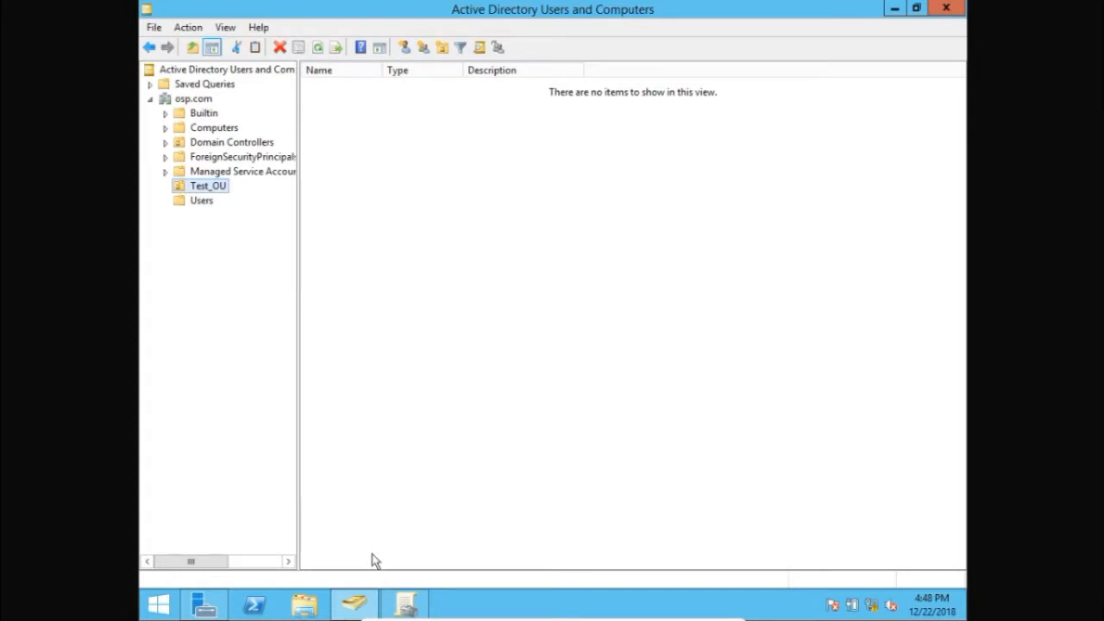
click(371, 610)
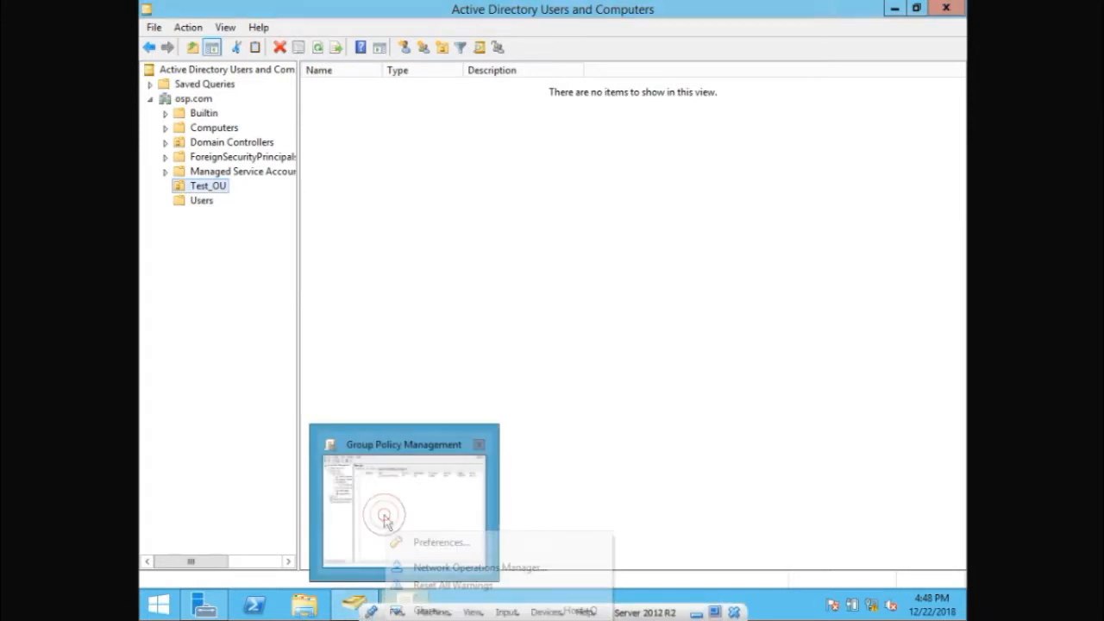
click(382, 513)
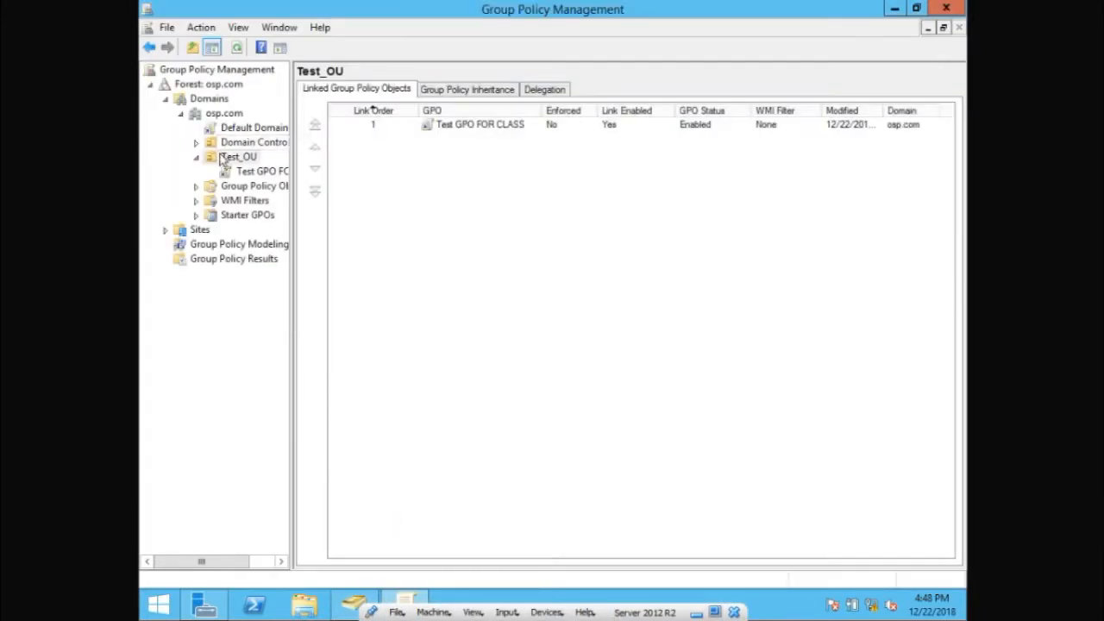
click(354, 602)
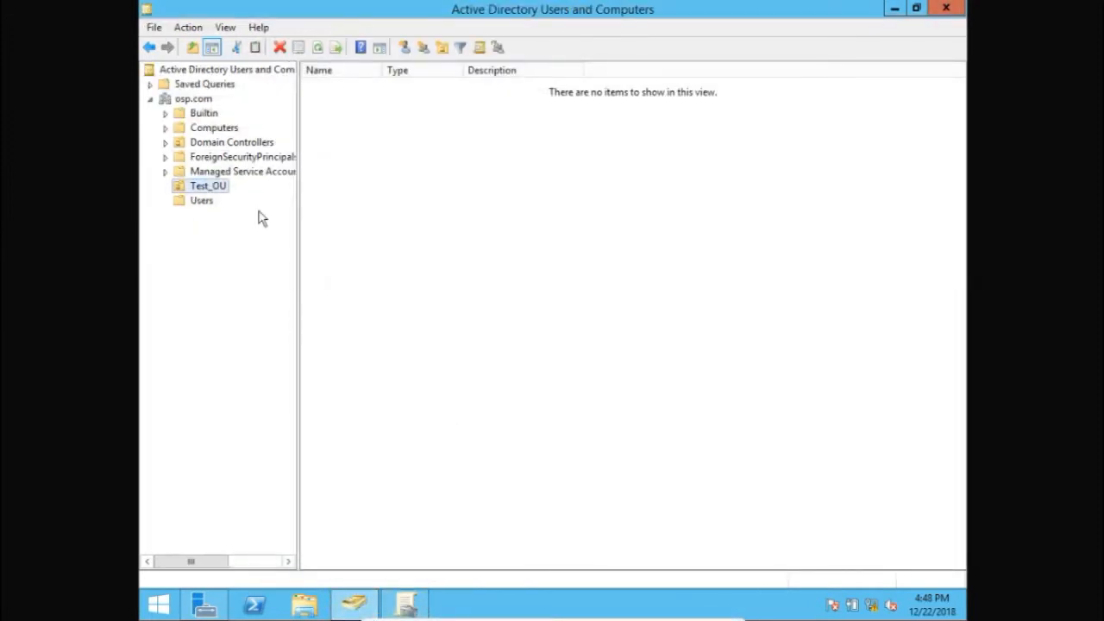
Display the Users container of osp.com and look at the Test Group and First User entries
click(202, 200)
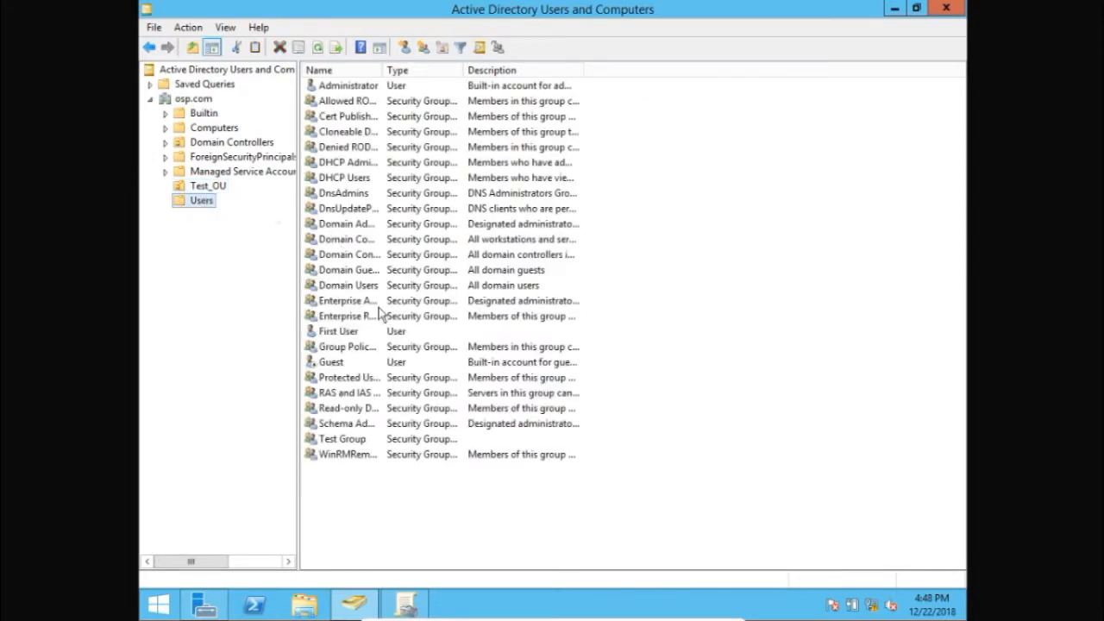
click(360, 444)
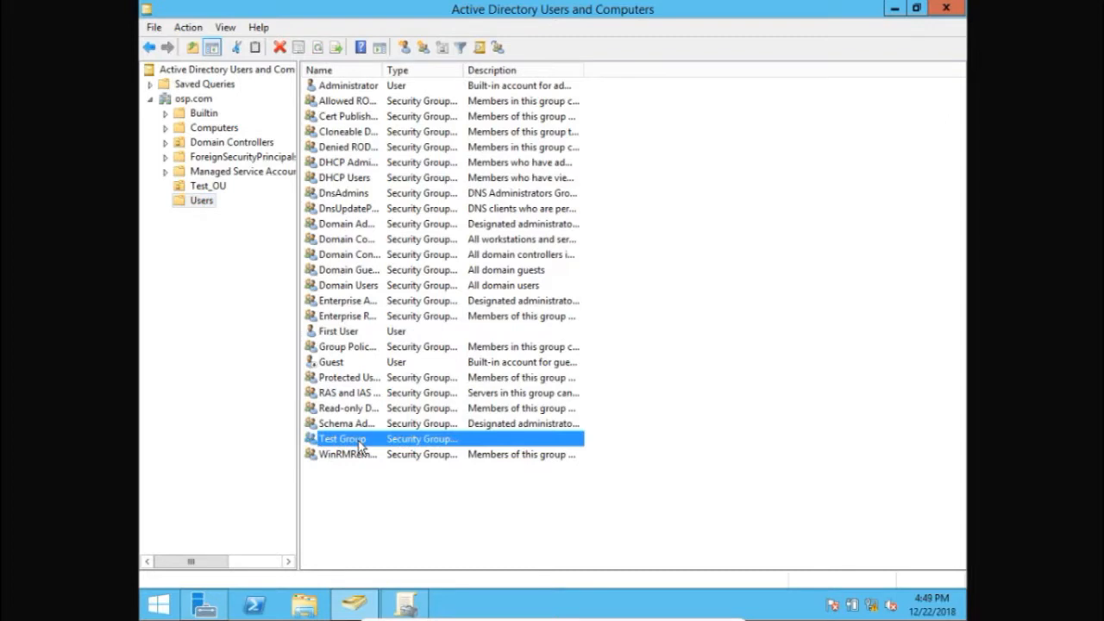
click(334, 333)
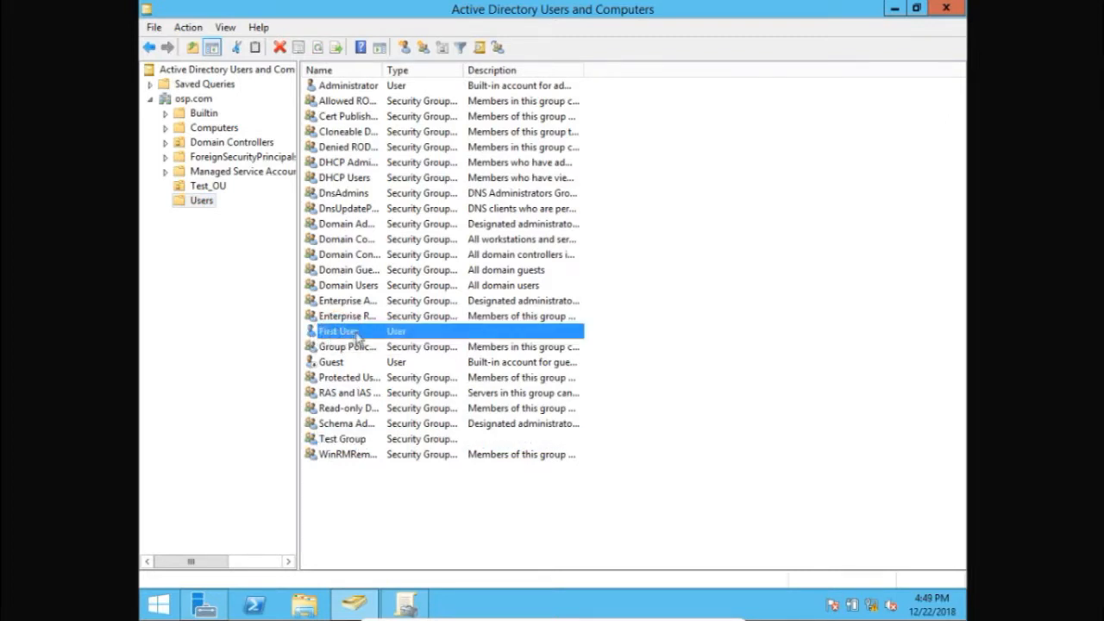
Start a new user in the Users container with first name GPO, last name Test and logon name GPO
right_click(338, 492)
mouse_move(407, 323)
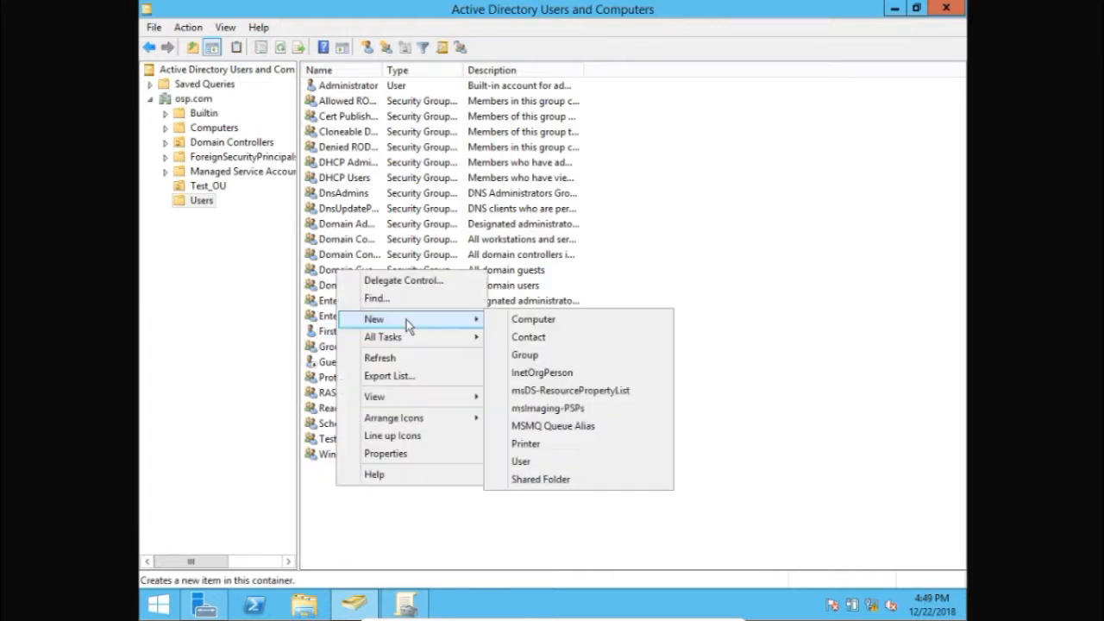
click(531, 464)
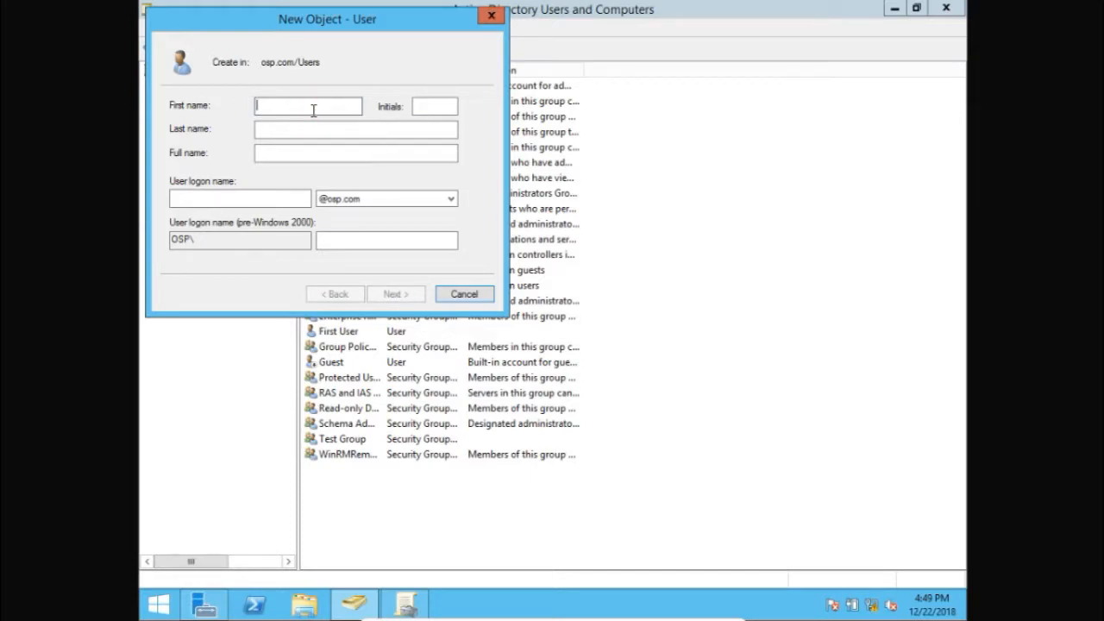
text(GPO)
click(282, 129)
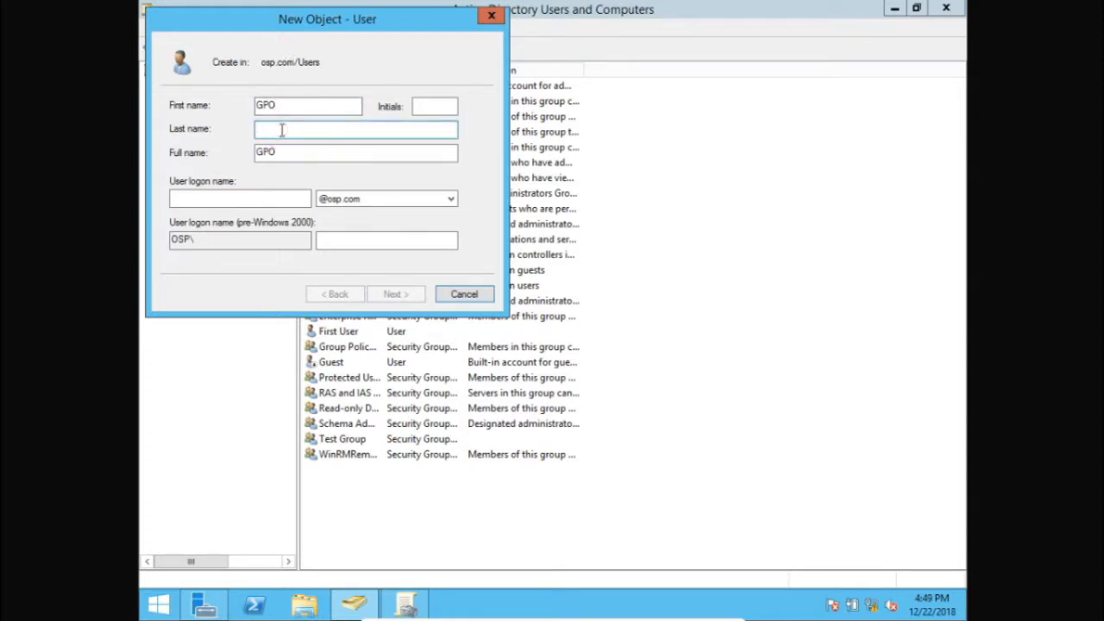
text(1)
key(BackSpace)
text(Test)
click(244, 200)
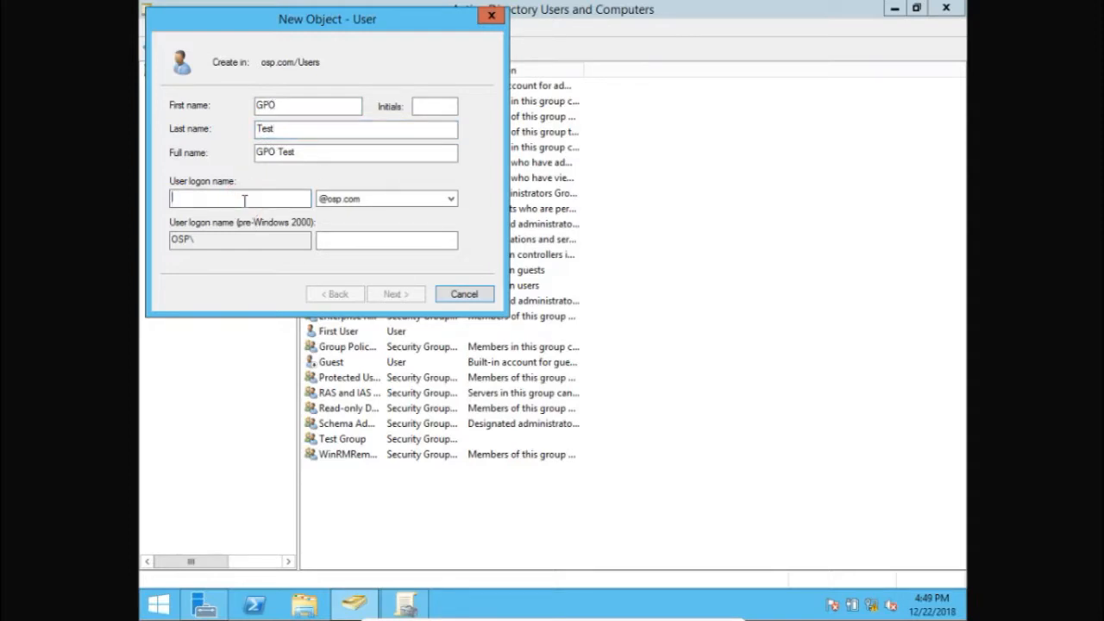
text(GPO)
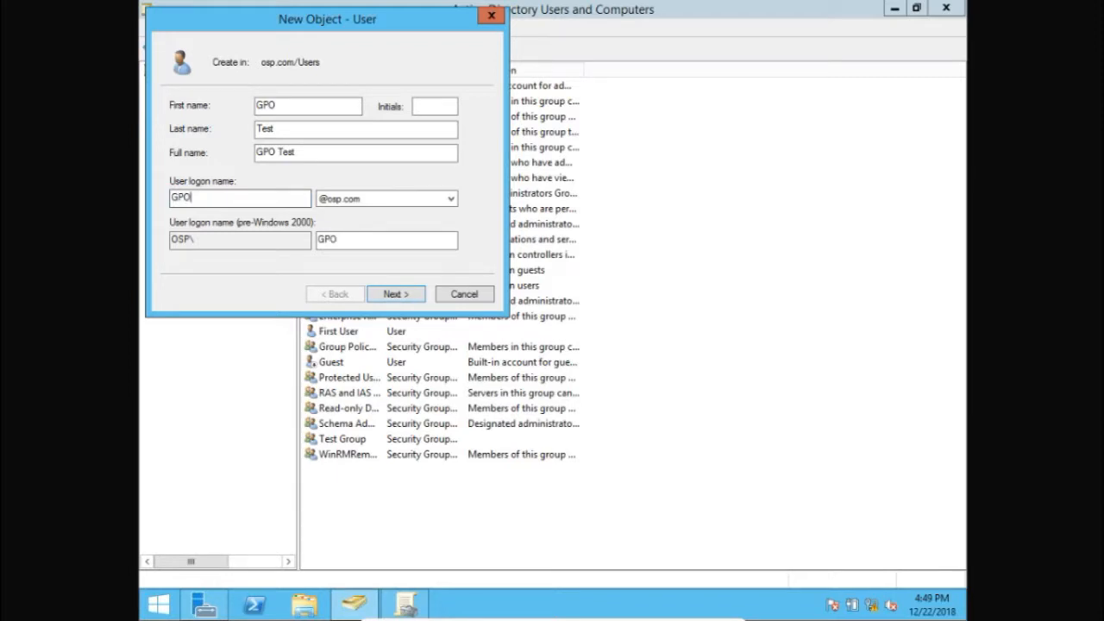
click(394, 296)
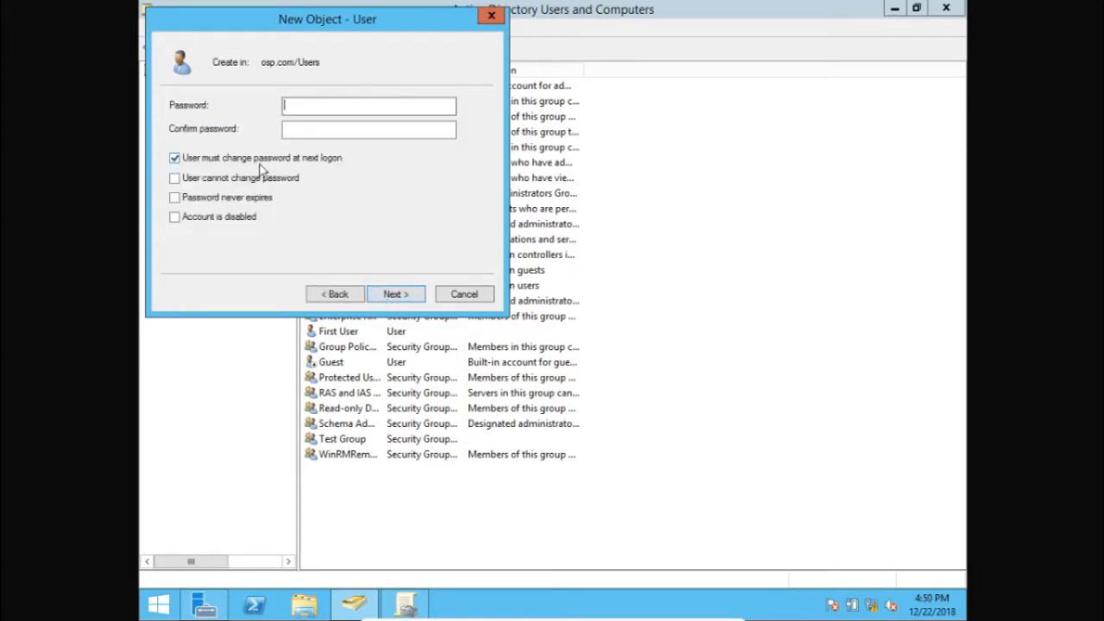
Enter and confirm the account password, turn off the required password change at next logon, and finish creating the user
click(322, 104)
text(•••••••••)
key(Tab)
text(••)
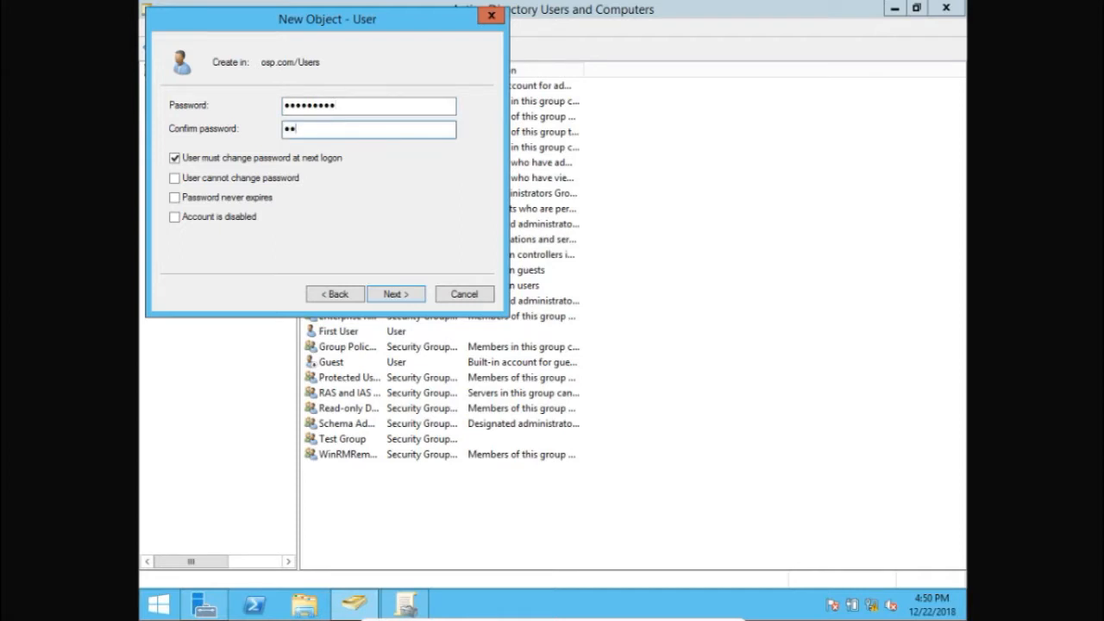
text(•••••••)
click(207, 161)
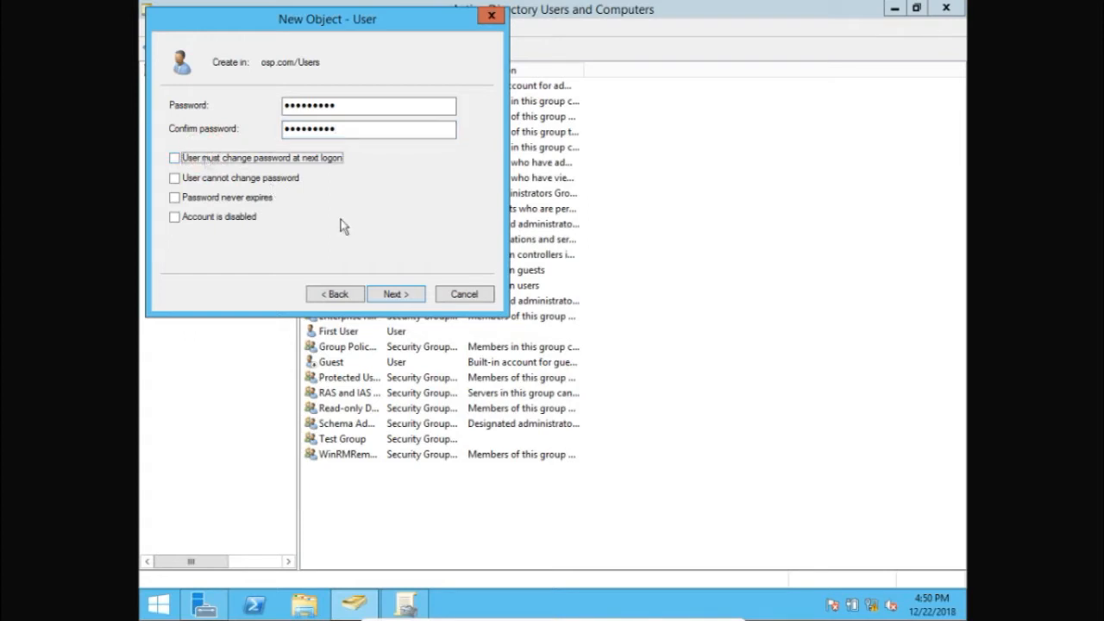
click(405, 297)
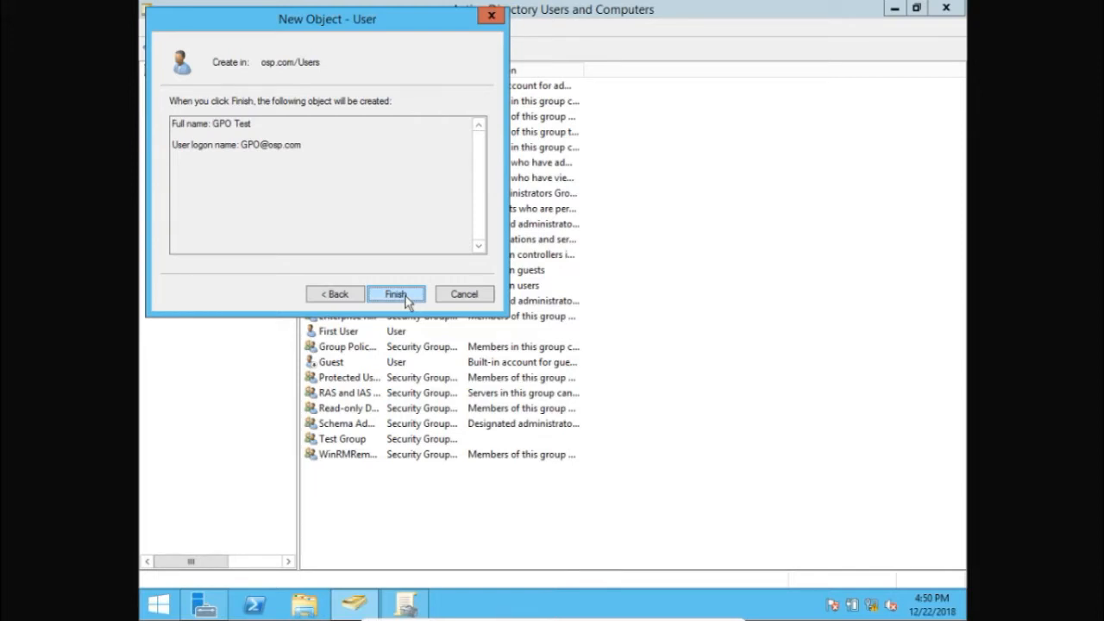
click(406, 296)
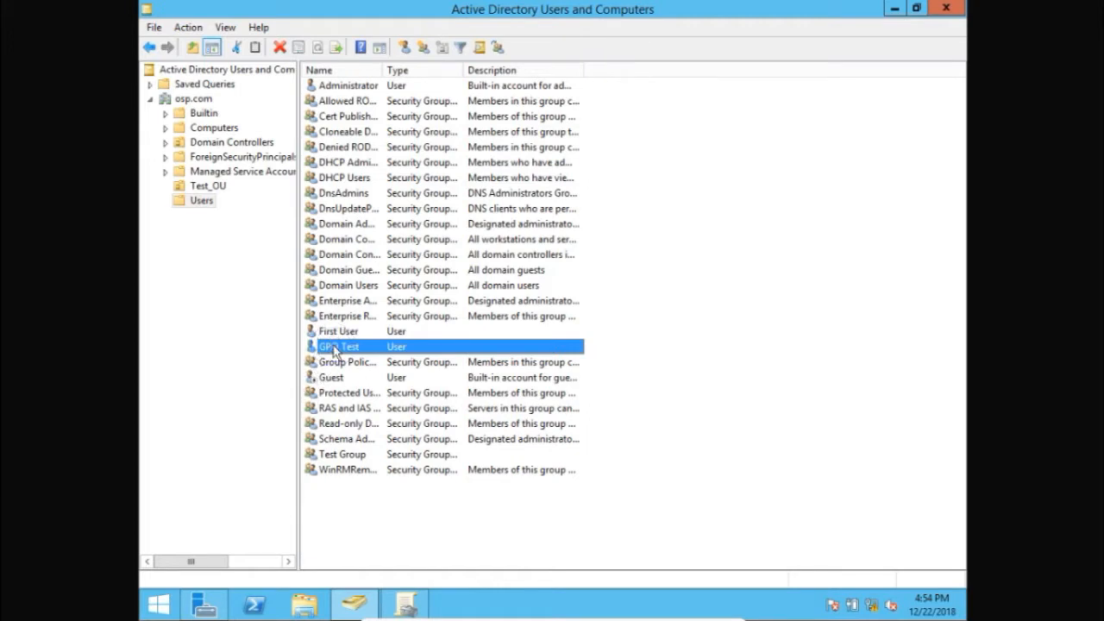
Move the GPO Test user into the Test_OU organizational unit and display that unit's contents
right_click(333, 350)
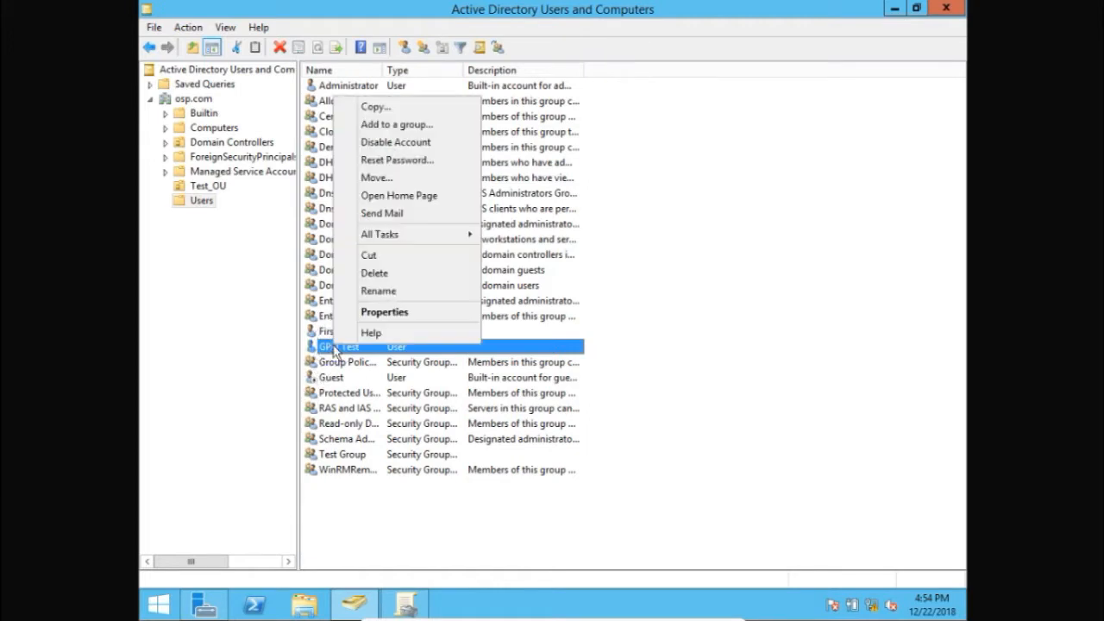
click(398, 178)
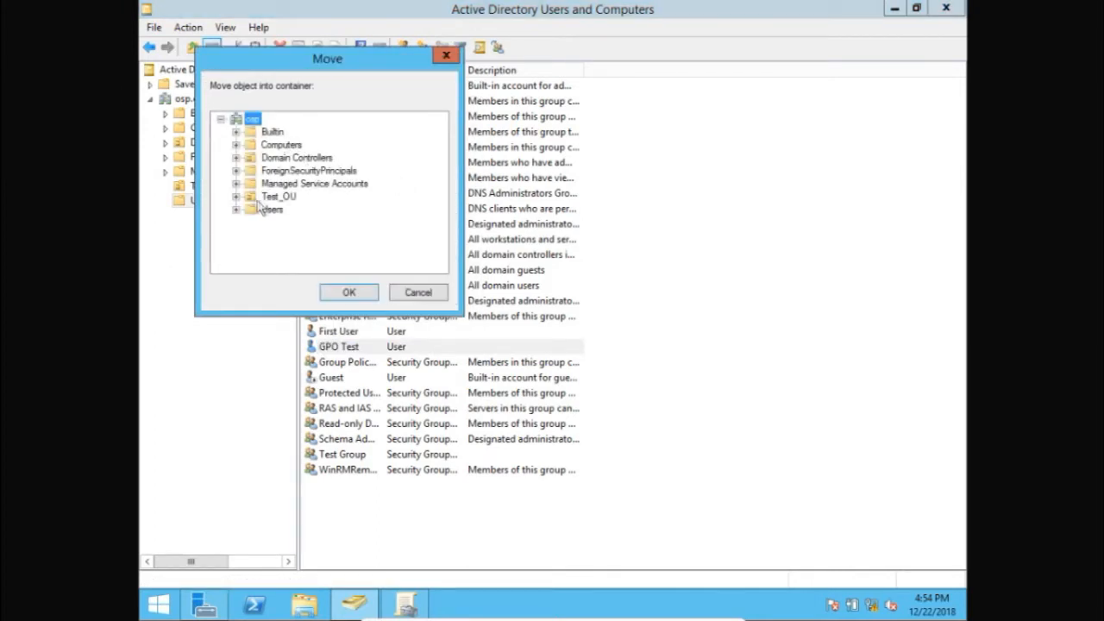
click(269, 196)
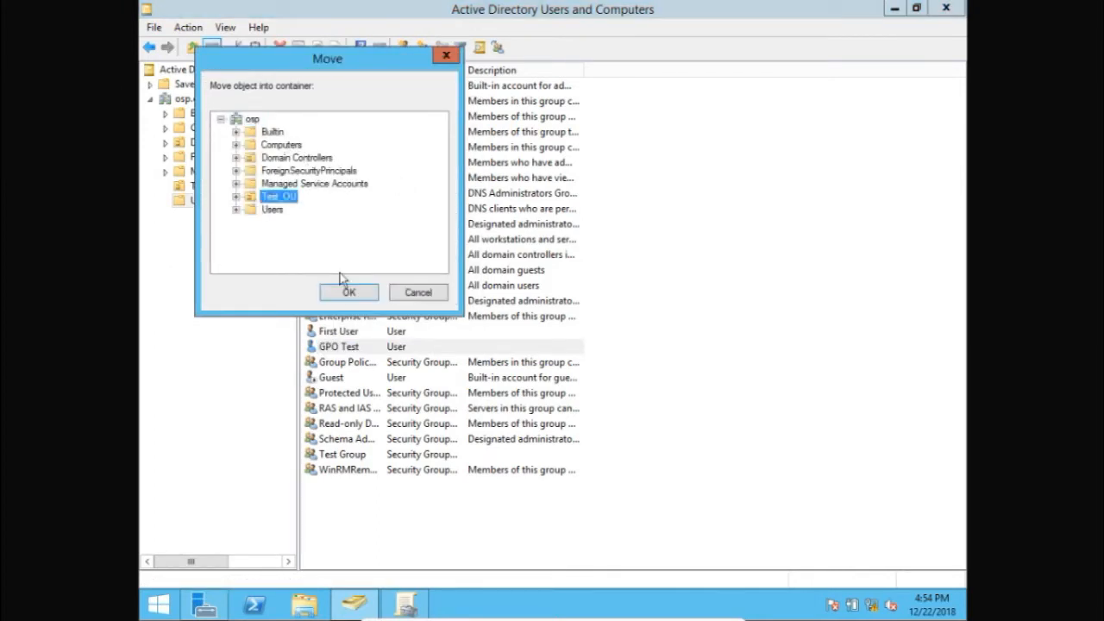
click(347, 290)
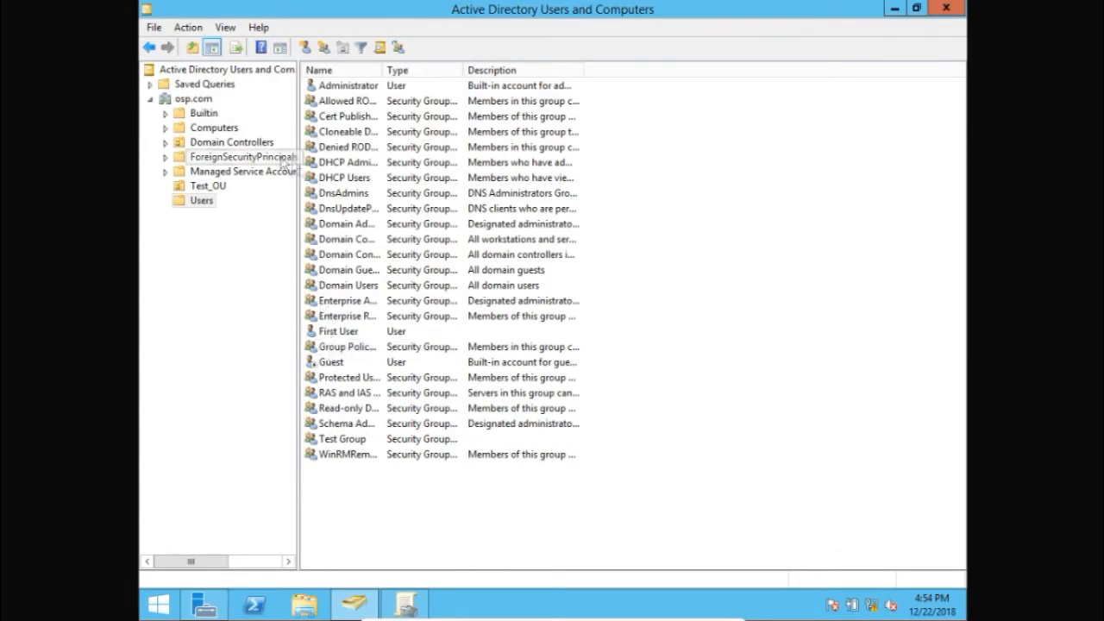
click(198, 188)
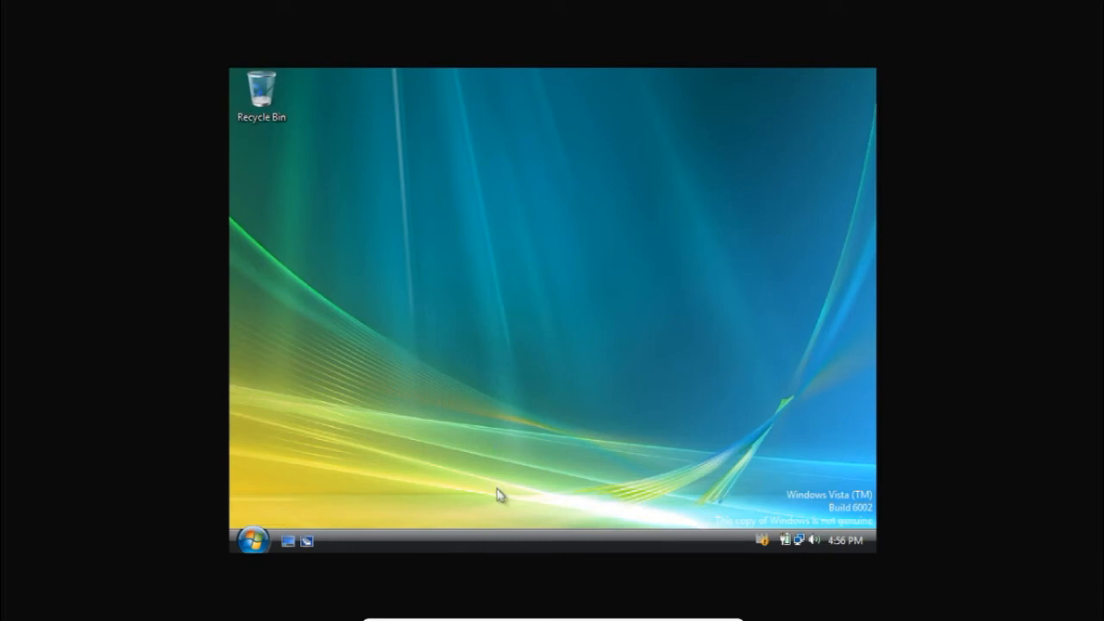
Check the availability of Task Manager in the taskbar options on the Windows Vista client
click(541, 549)
right_click(542, 551)
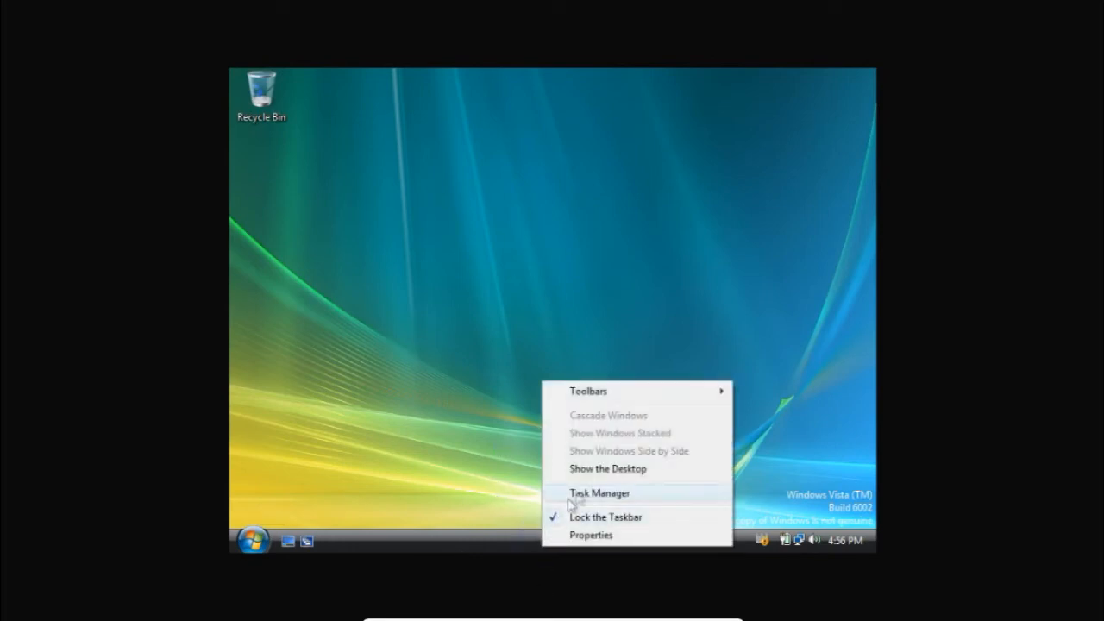
click(425, 471)
Log the GPO Test user off the Windows Vista client and recheck its taskbar options once the desktop is back
click(259, 540)
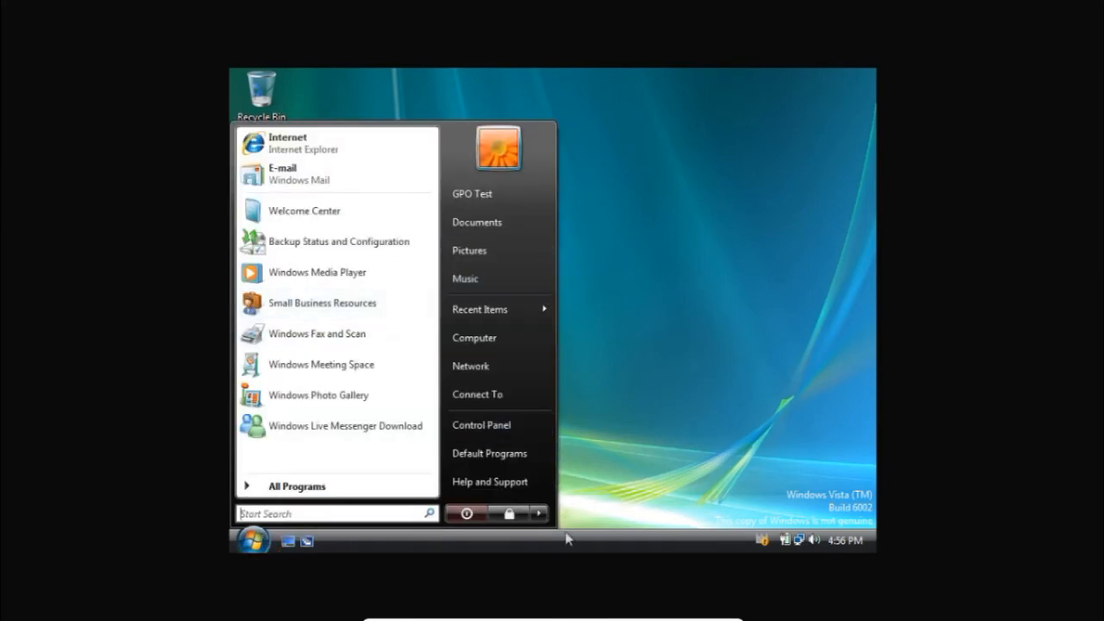
click(542, 517)
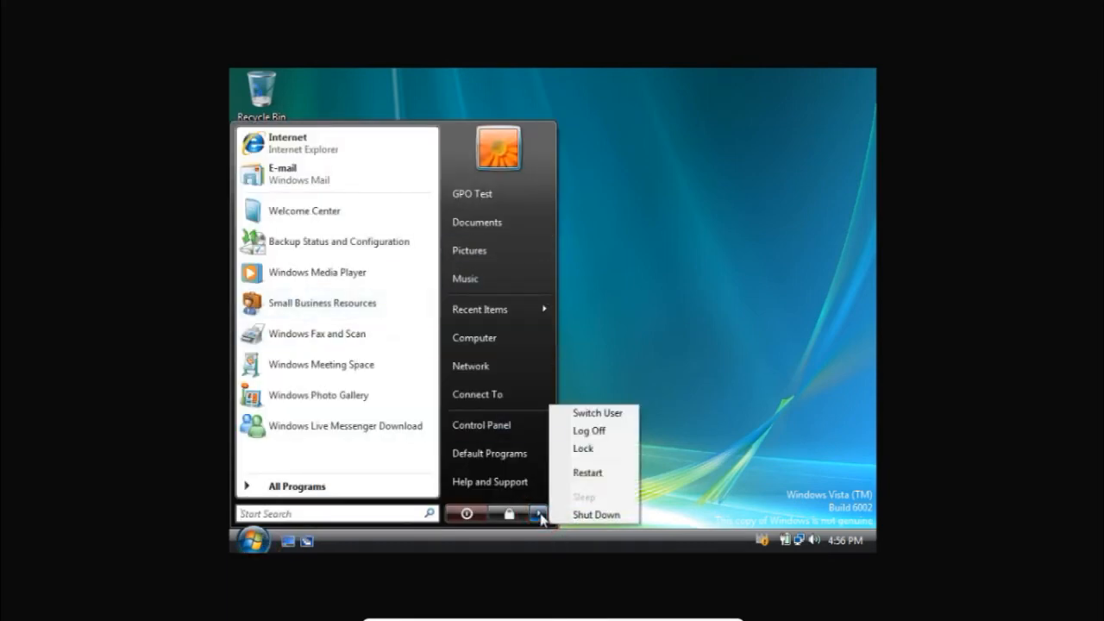
click(594, 432)
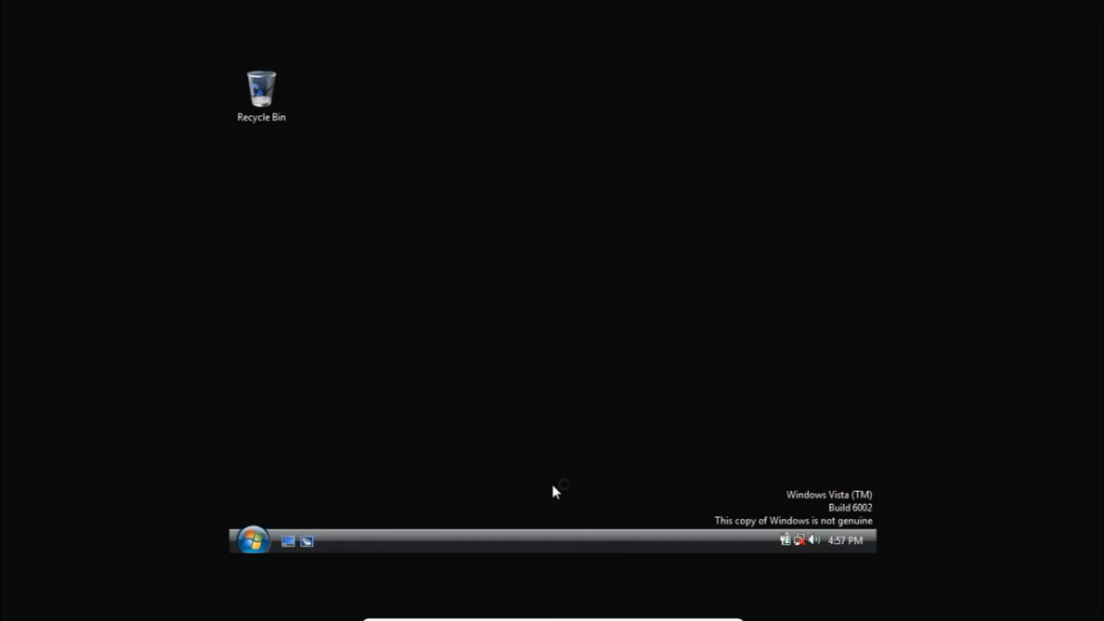
right_click(598, 540)
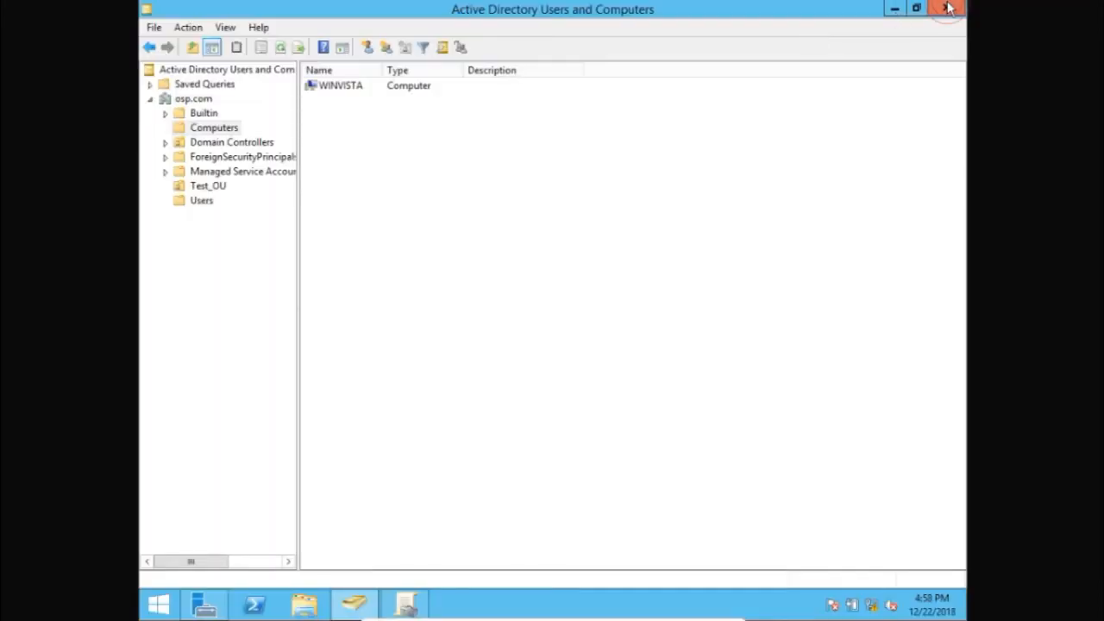
Close Active Directory Users and Computers, Group Policy Management and Server Manager on the server
click(948, 8)
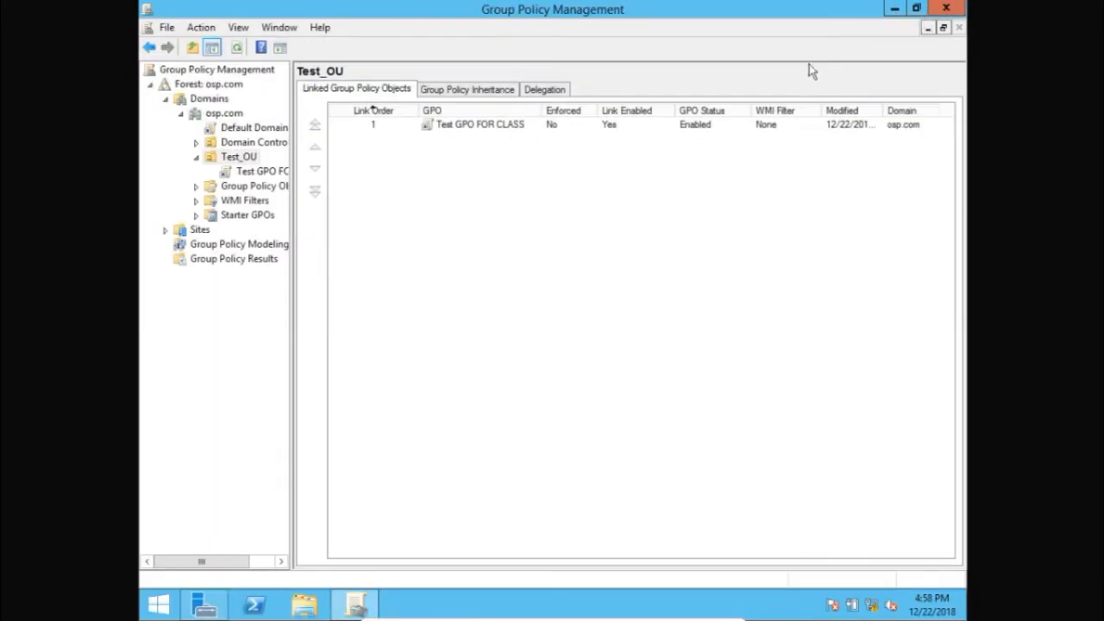
click(951, 11)
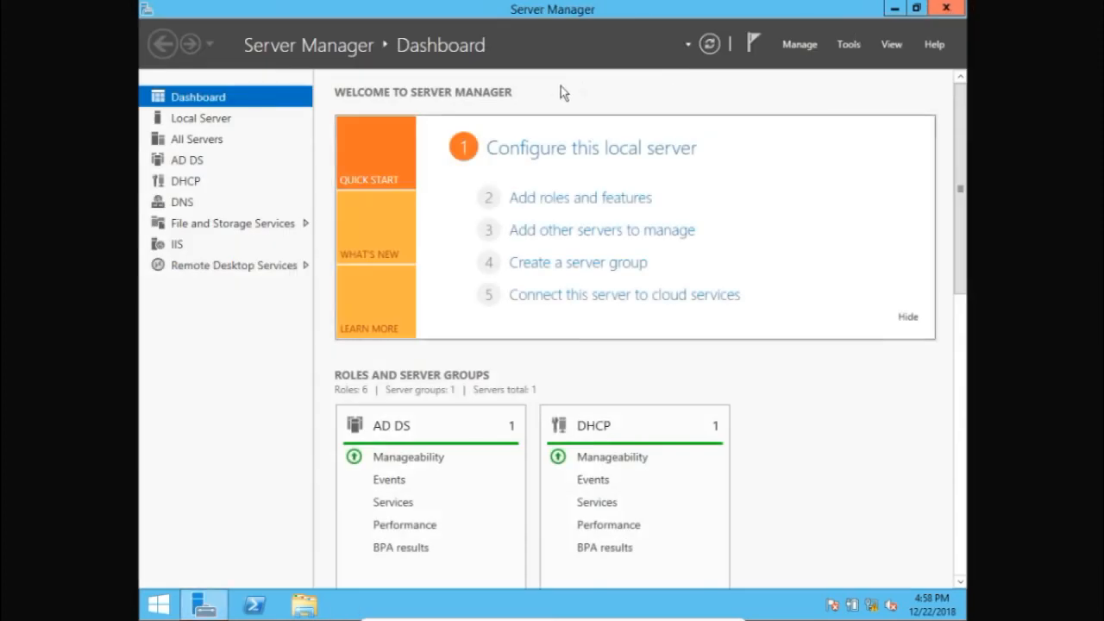
click(947, 9)
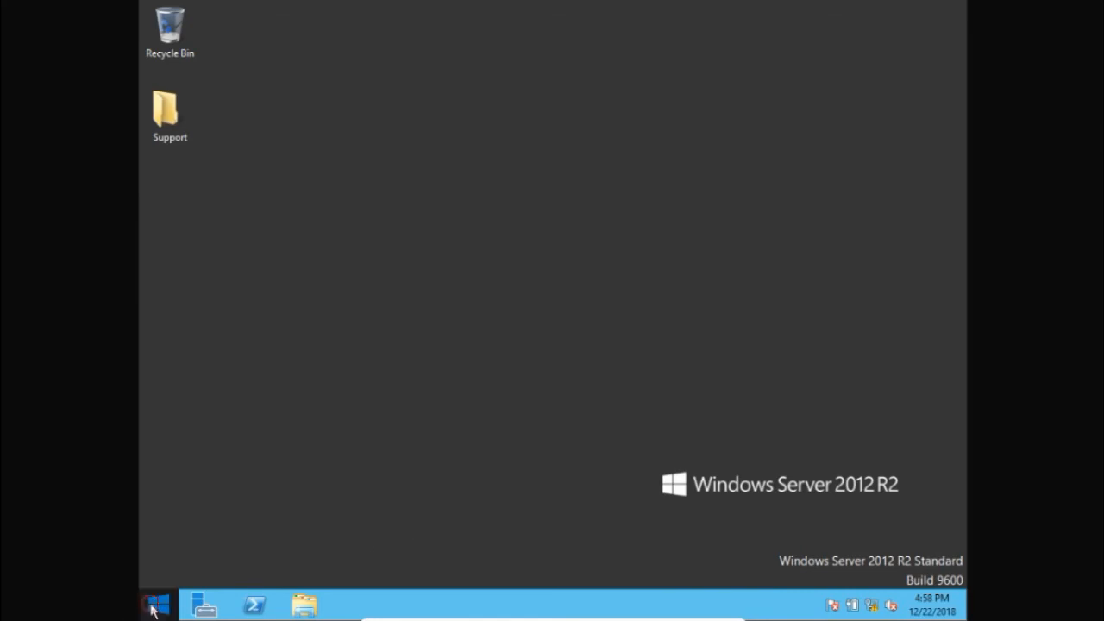
click(154, 608)
click(154, 608)
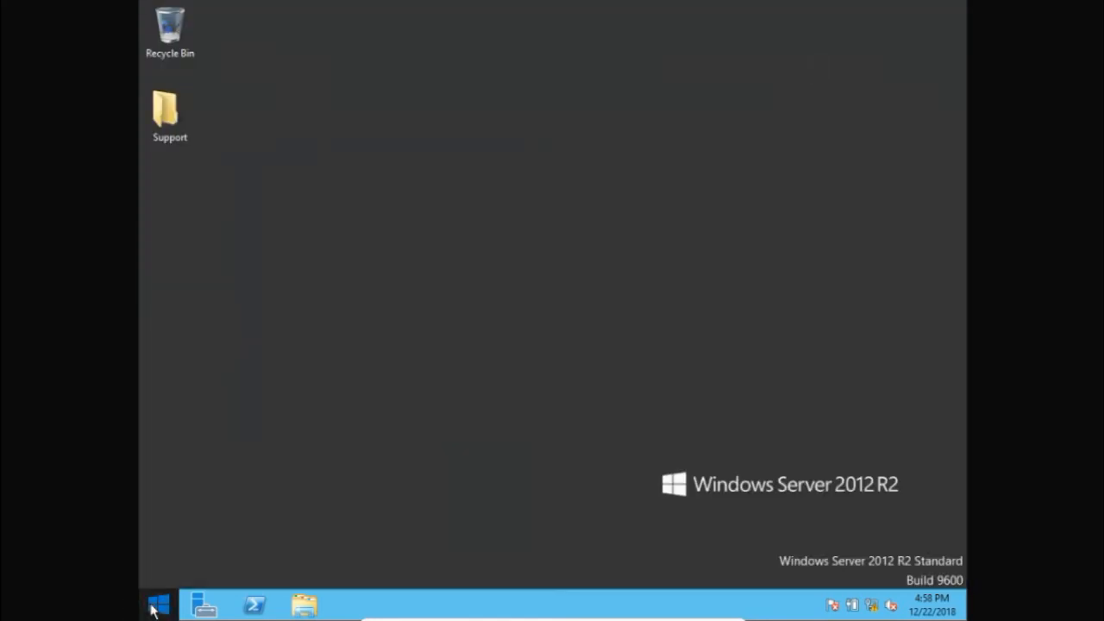